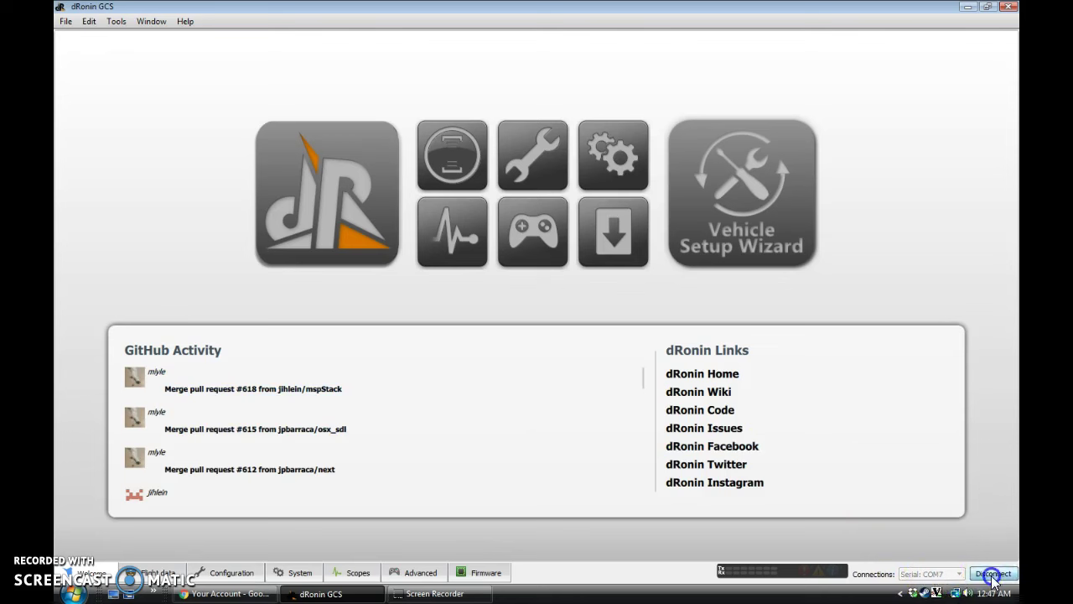
Disconnect the flight controller and reconnect it on Serial: COM7
click(994, 577)
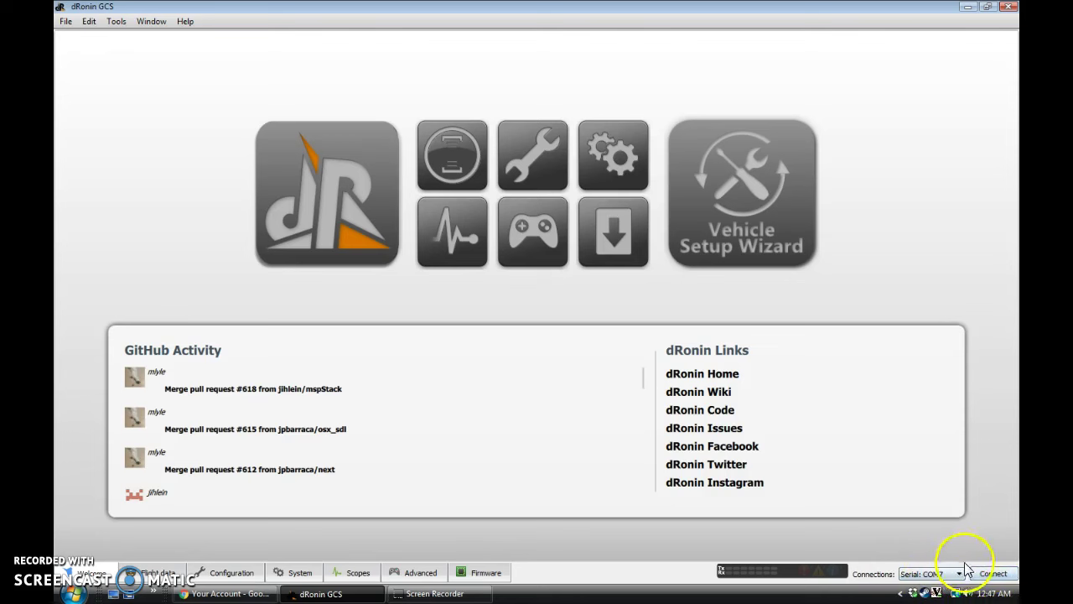
click(991, 573)
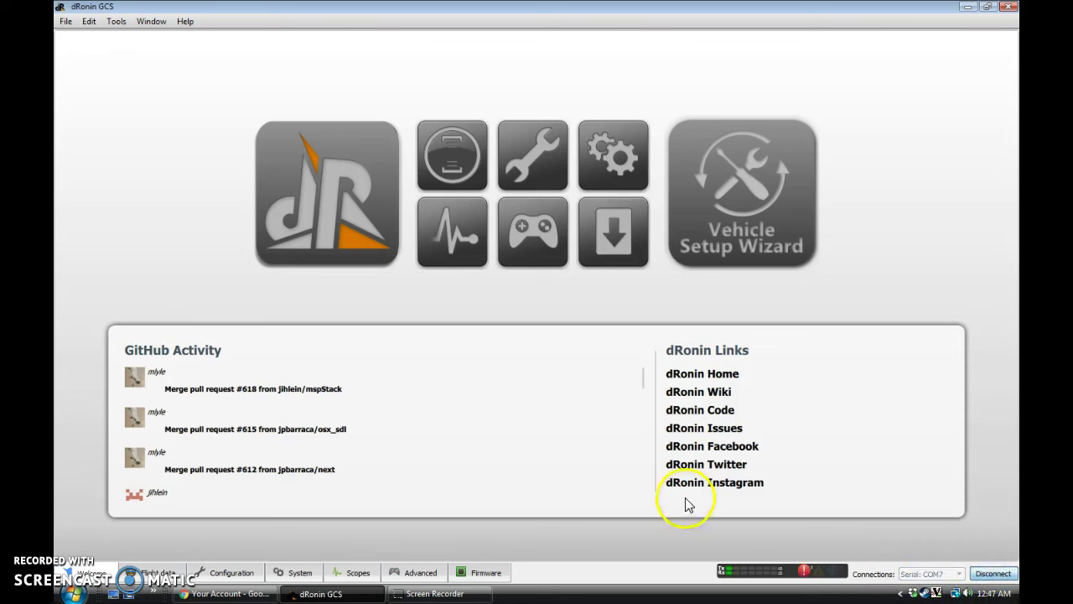
Check the system alarms, the hardware configuration and the flight data display, and return to the welcome page
click(805, 574)
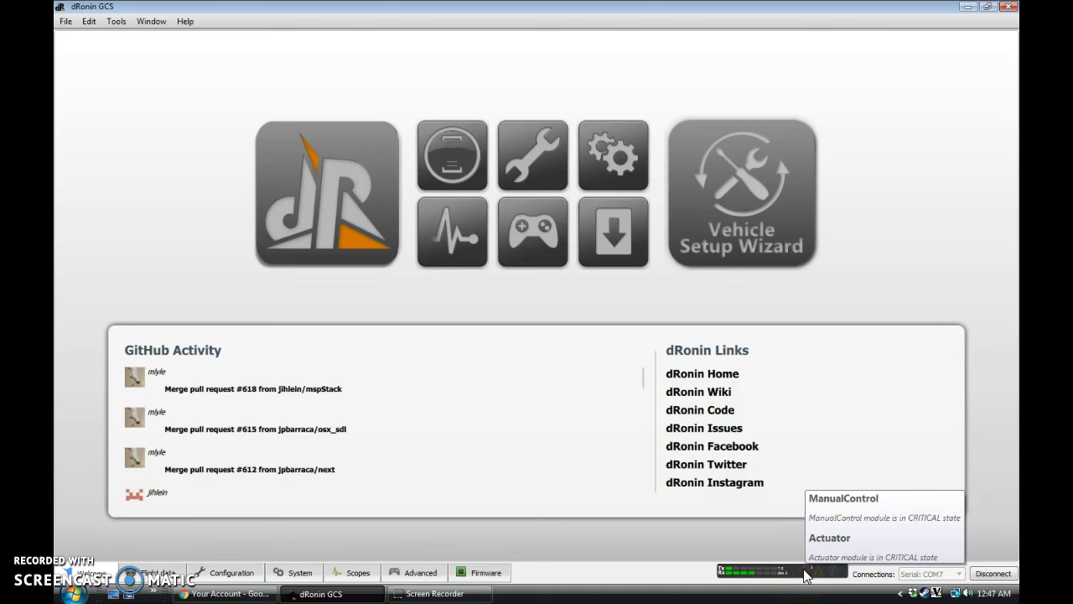
click(243, 574)
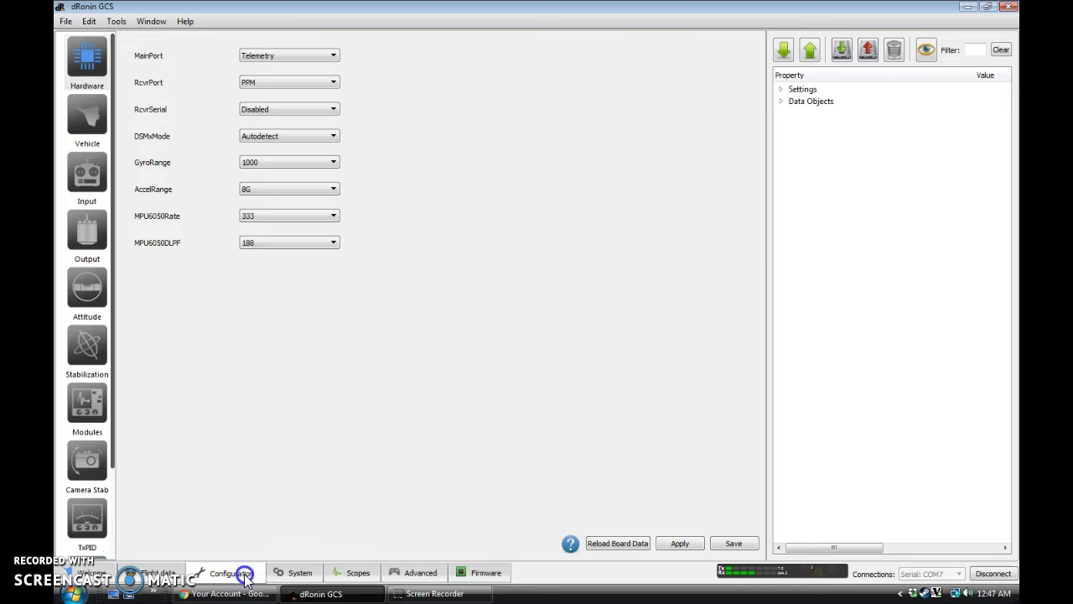
click(159, 572)
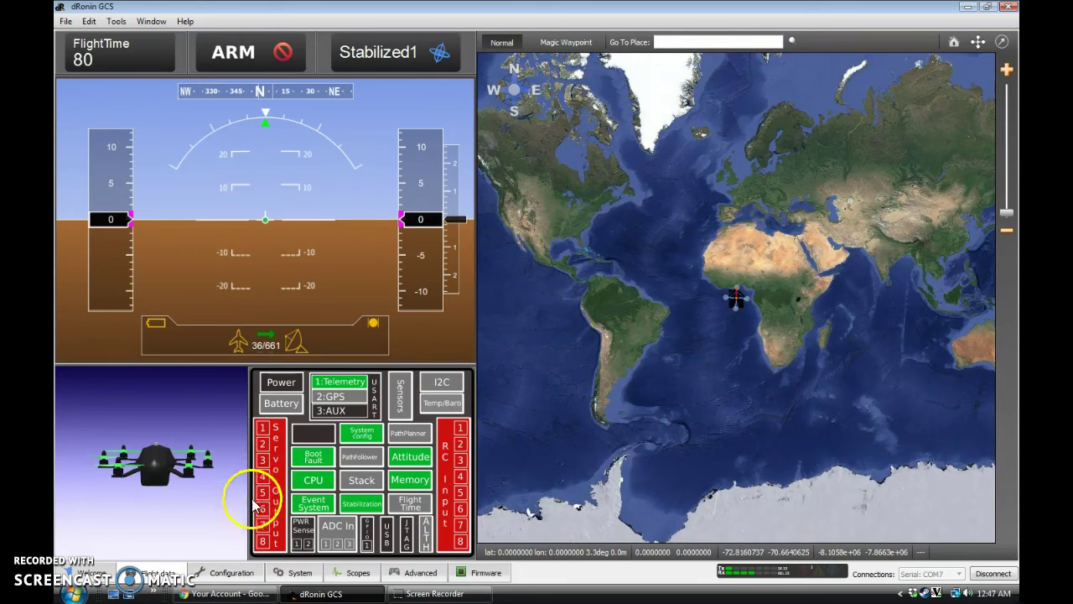
click(88, 574)
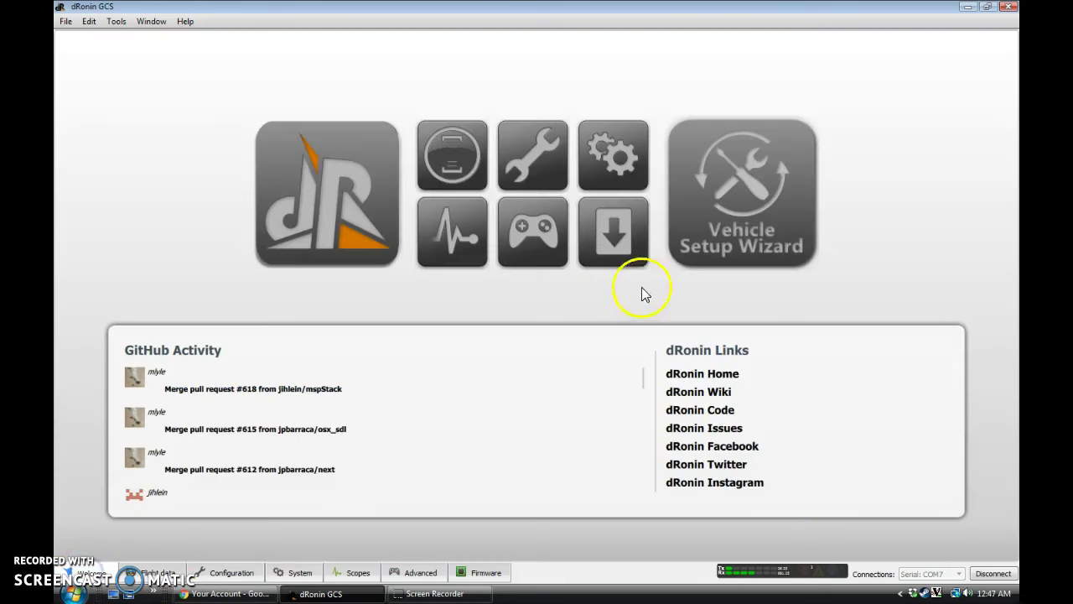
Start the Vehicle Setup Wizard and advance through board identification and input signal configuration to the vehicle type selection
click(726, 215)
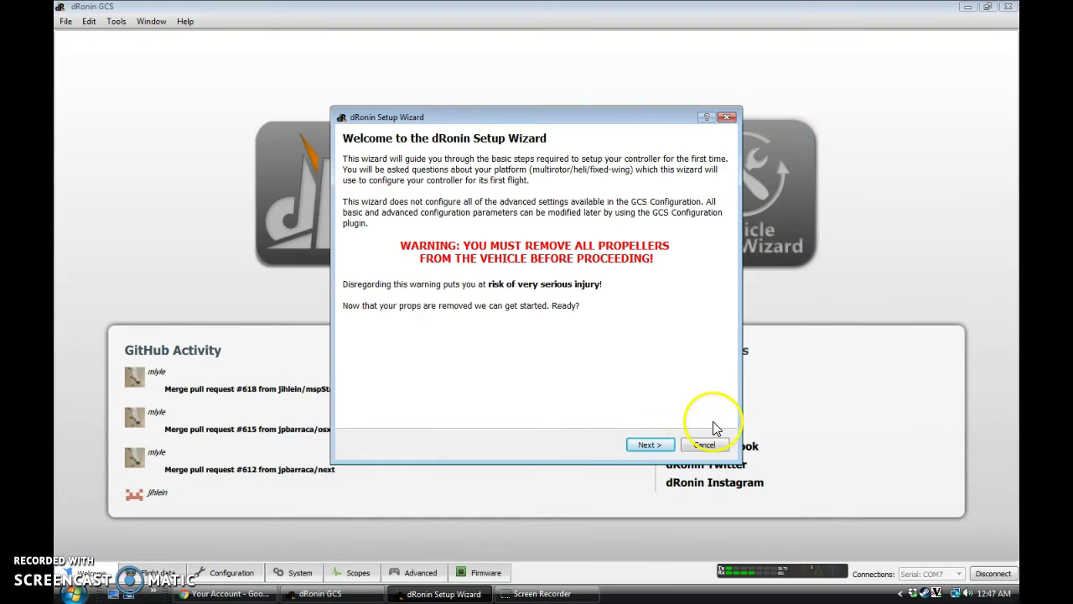
click(628, 450)
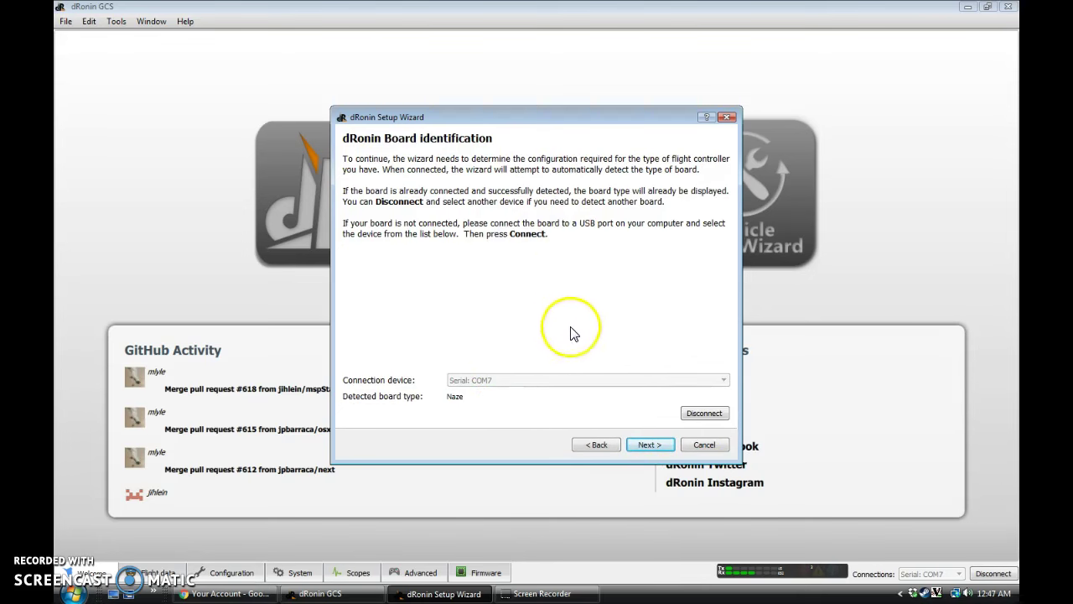
click(647, 454)
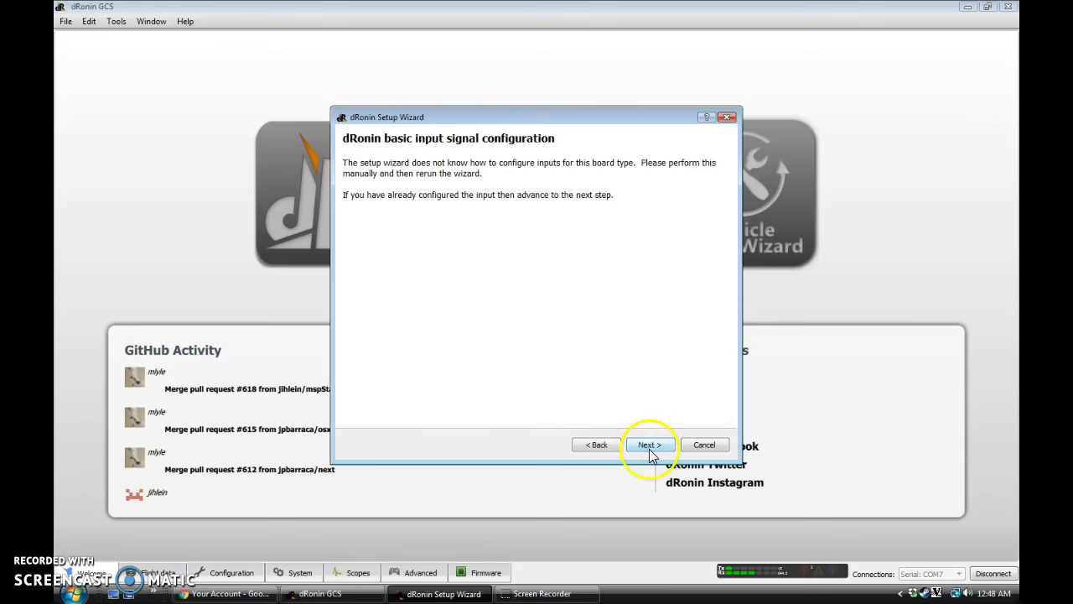
click(650, 448)
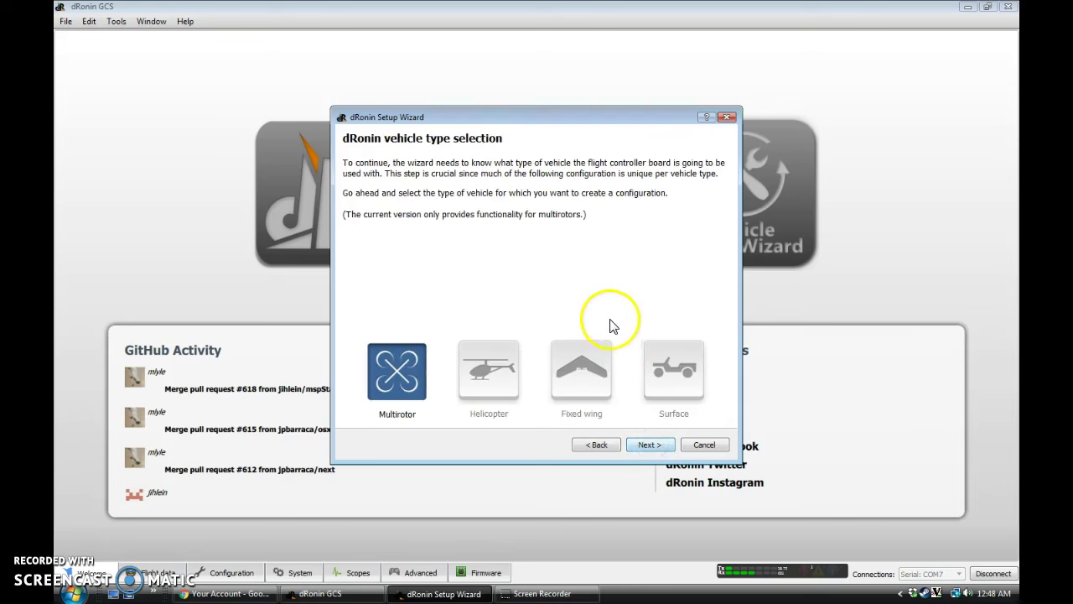
click(601, 451)
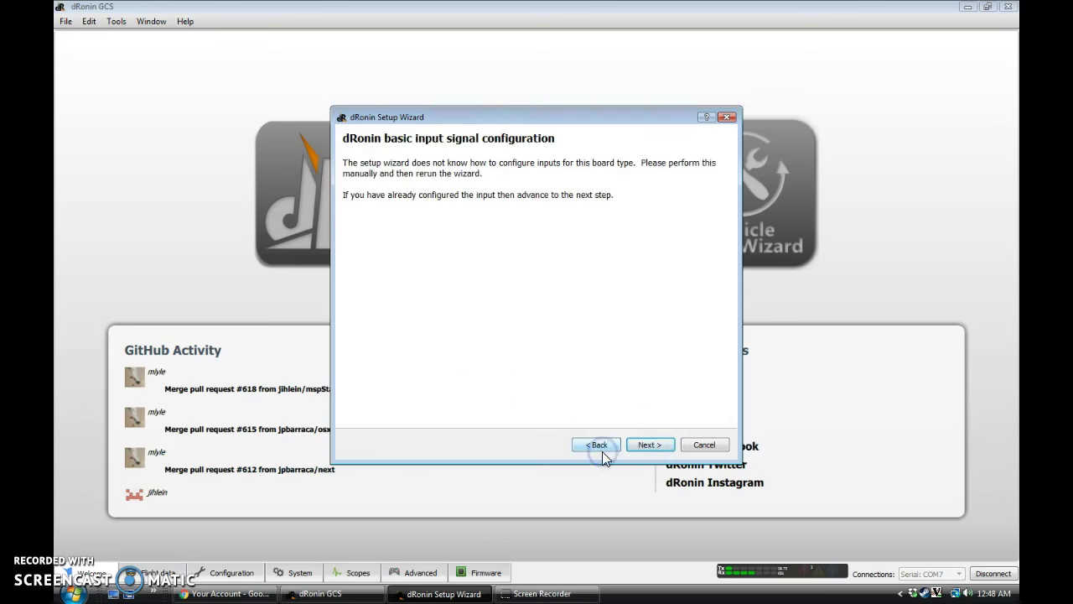
click(647, 446)
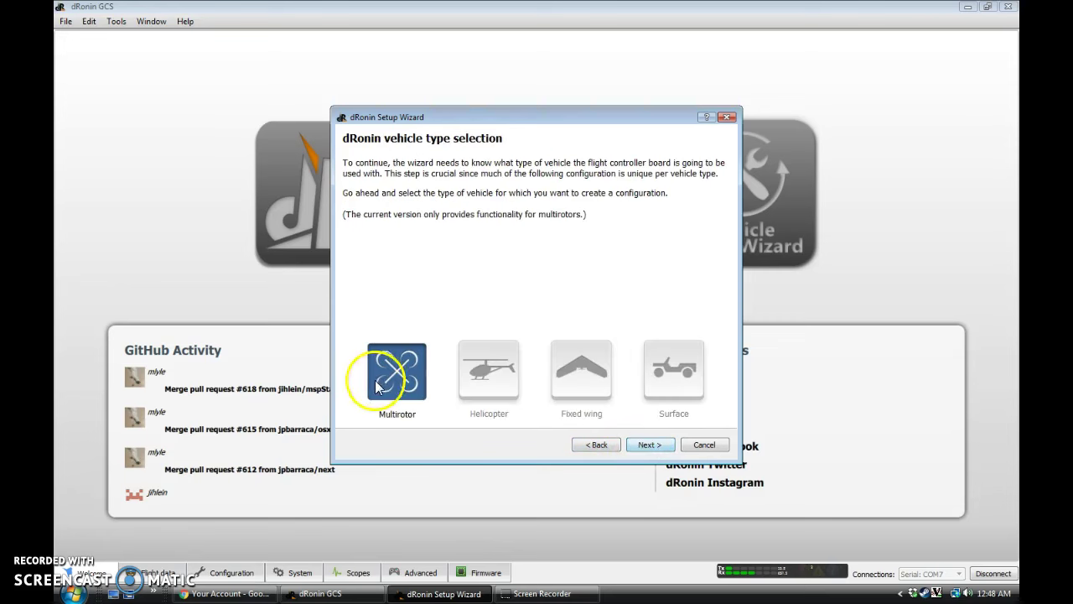
Configure the vehicle as a Quadcopter X multirotor with OneShot125 ESC output
click(650, 445)
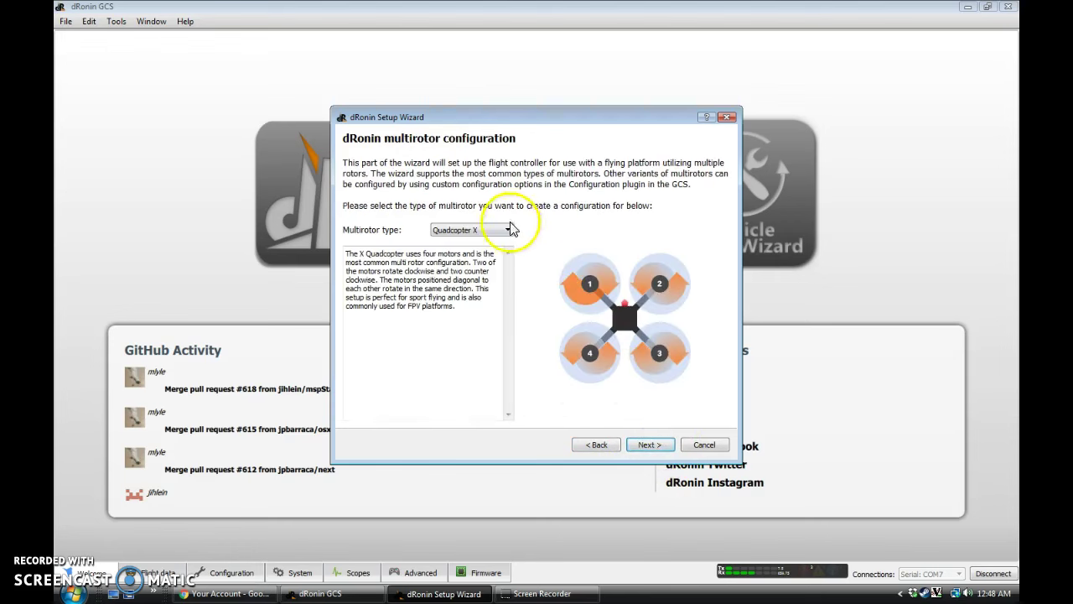
click(650, 444)
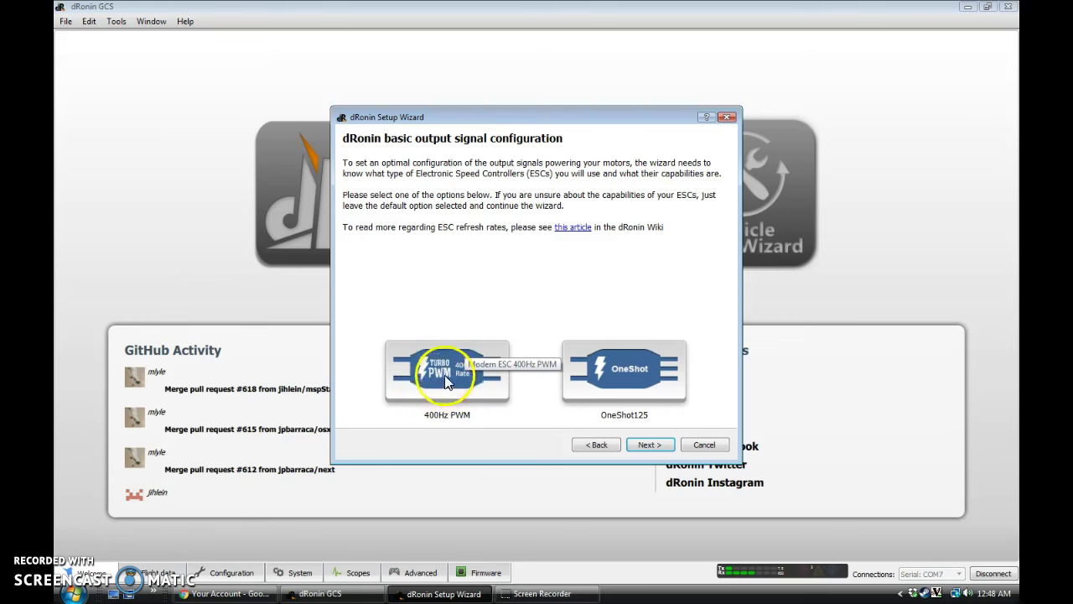
click(644, 375)
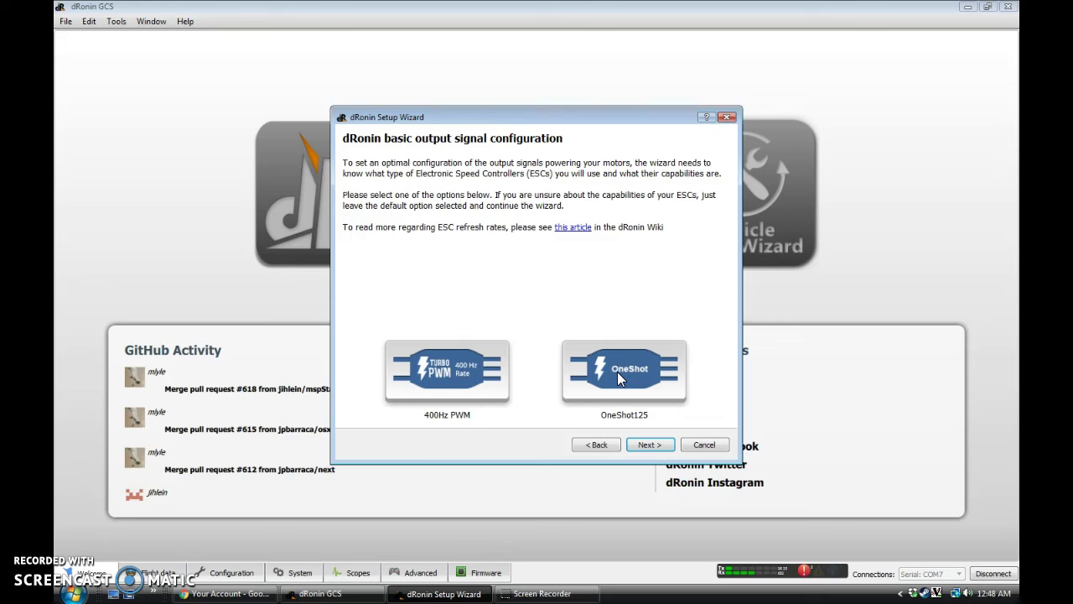
click(617, 379)
click(652, 445)
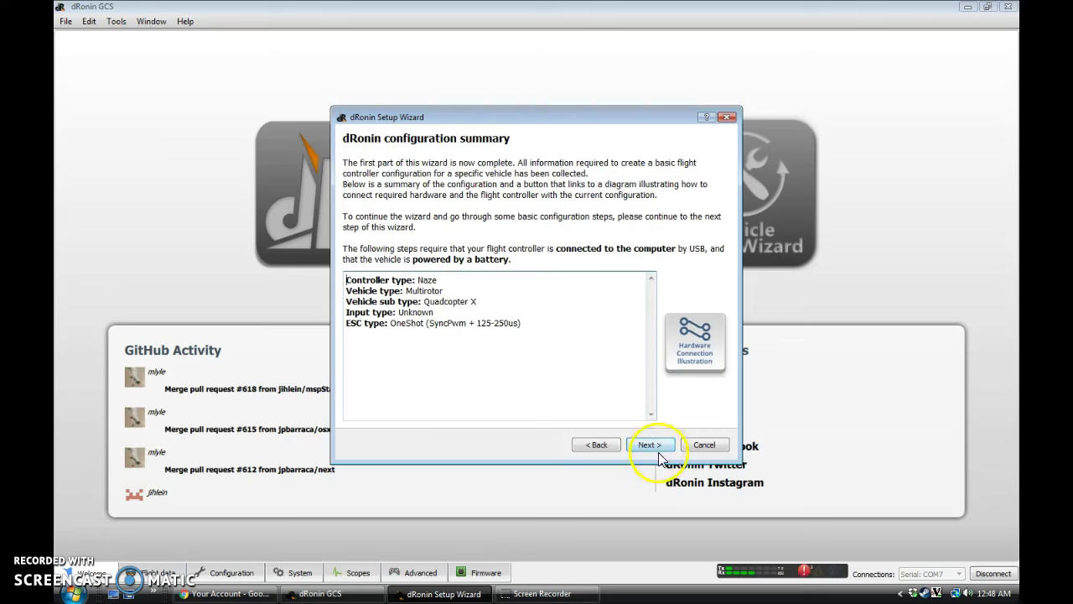
Accept the configuration summary and run the sensor calibration to calculate the level position
click(651, 443)
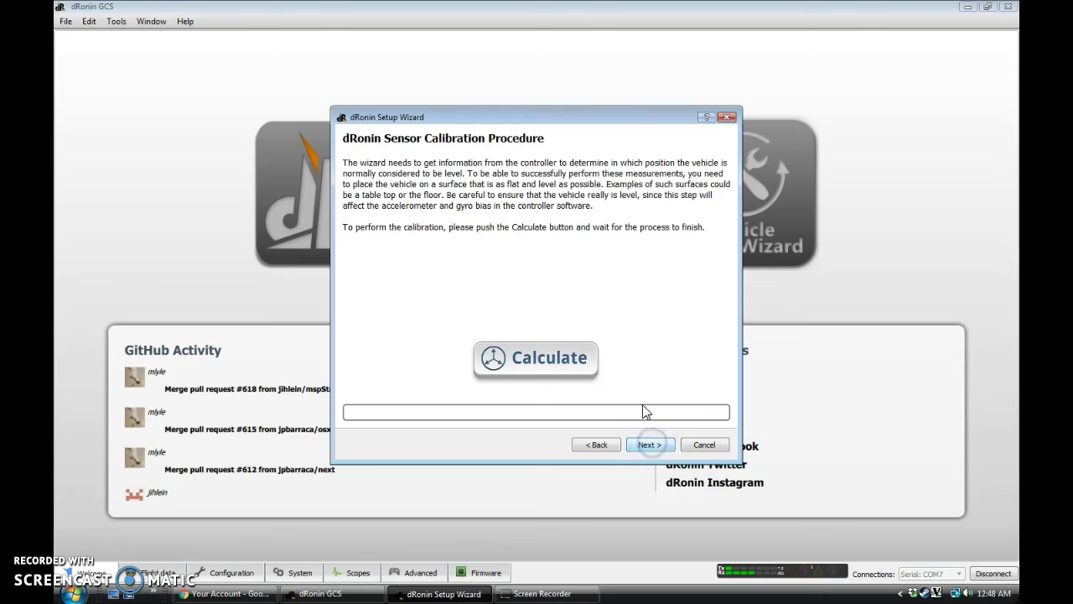
click(539, 363)
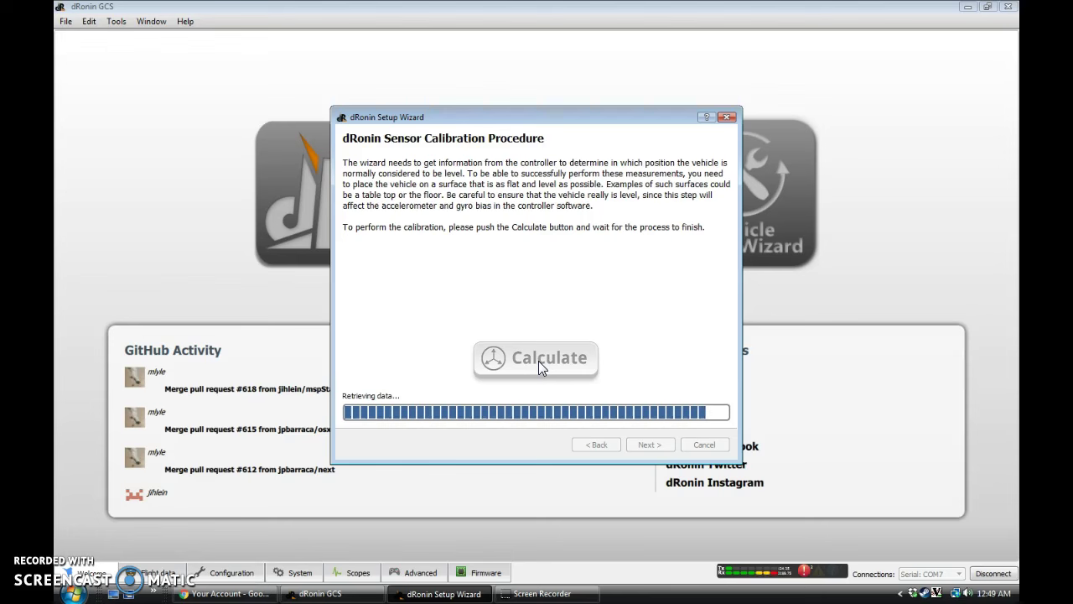
click(642, 441)
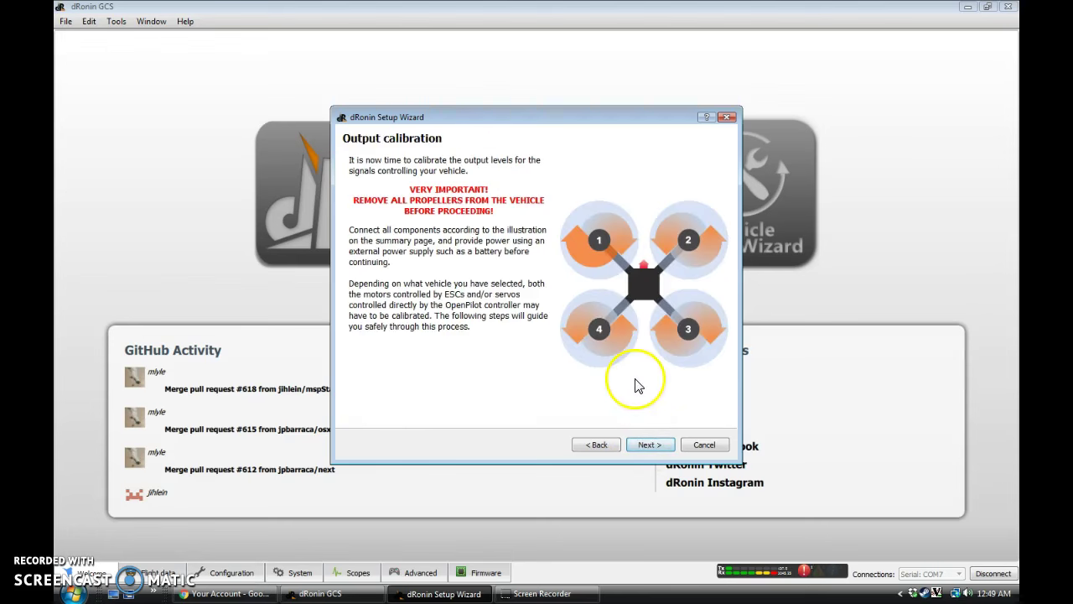
Calibrate motor 1 by running it, setting its neutral rate to about a fifth of the range, and stopping it
click(634, 446)
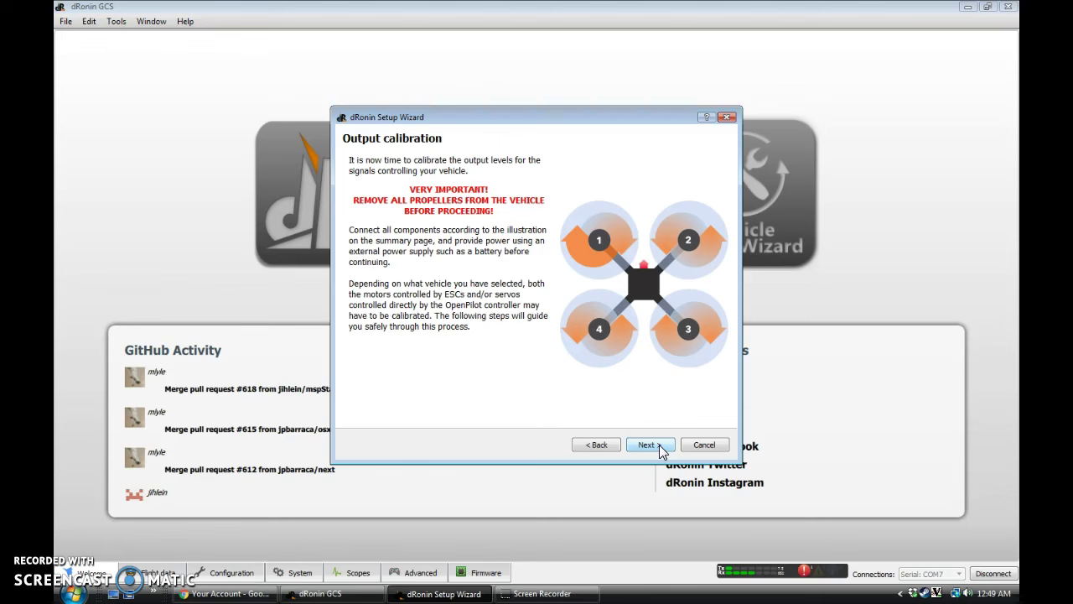
click(660, 450)
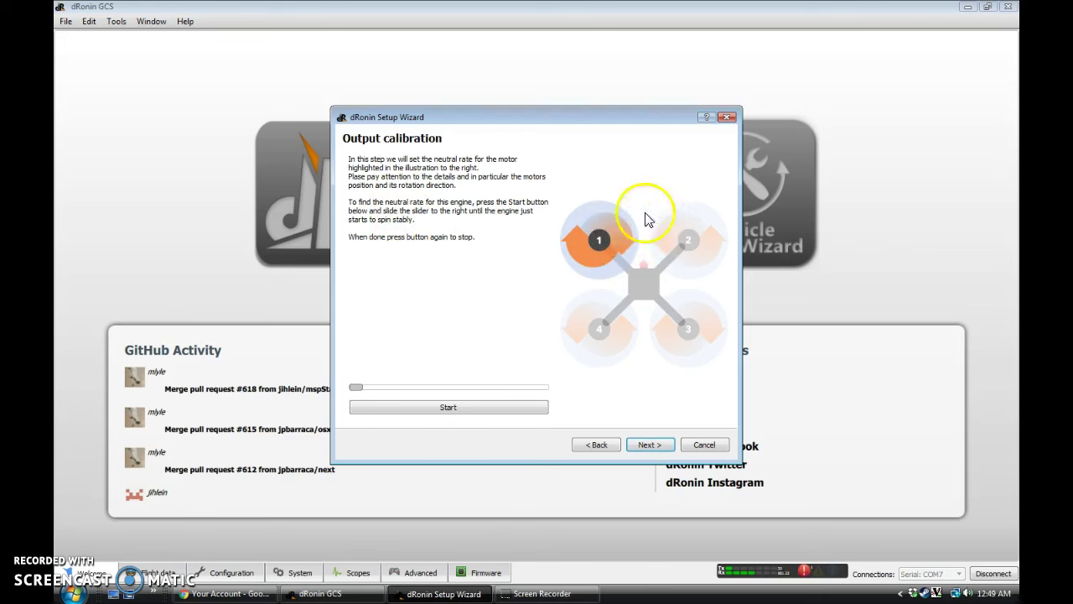
click(445, 408)
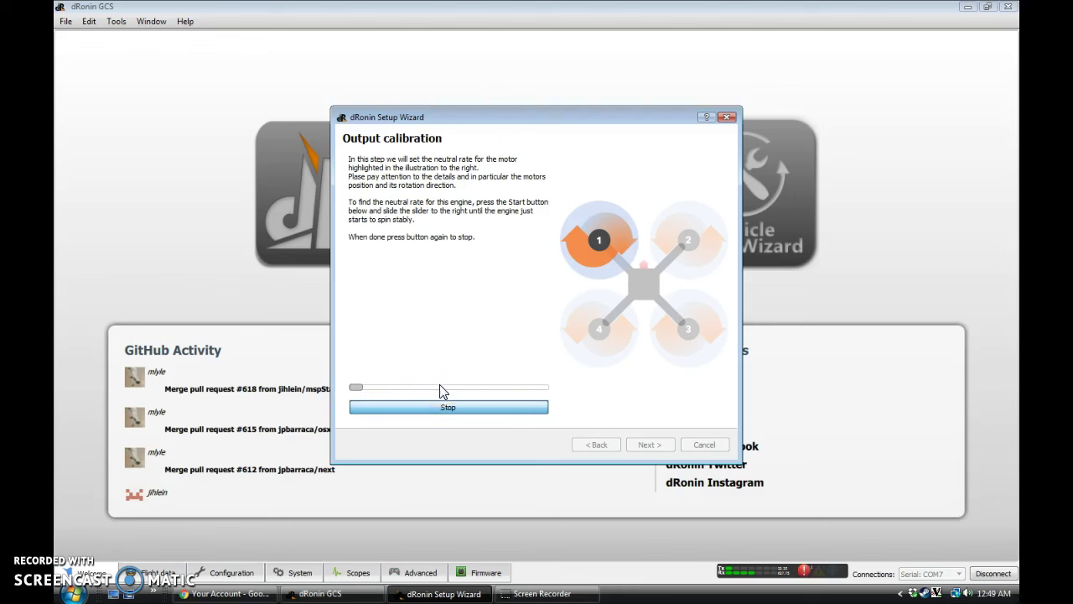
click(436, 391)
click(436, 391)
click(436, 391)
click(454, 390)
click(404, 387)
click(395, 391)
click(395, 391)
drag(388, 390, 385, 390)
drag(385, 390, 469, 401)
click(470, 407)
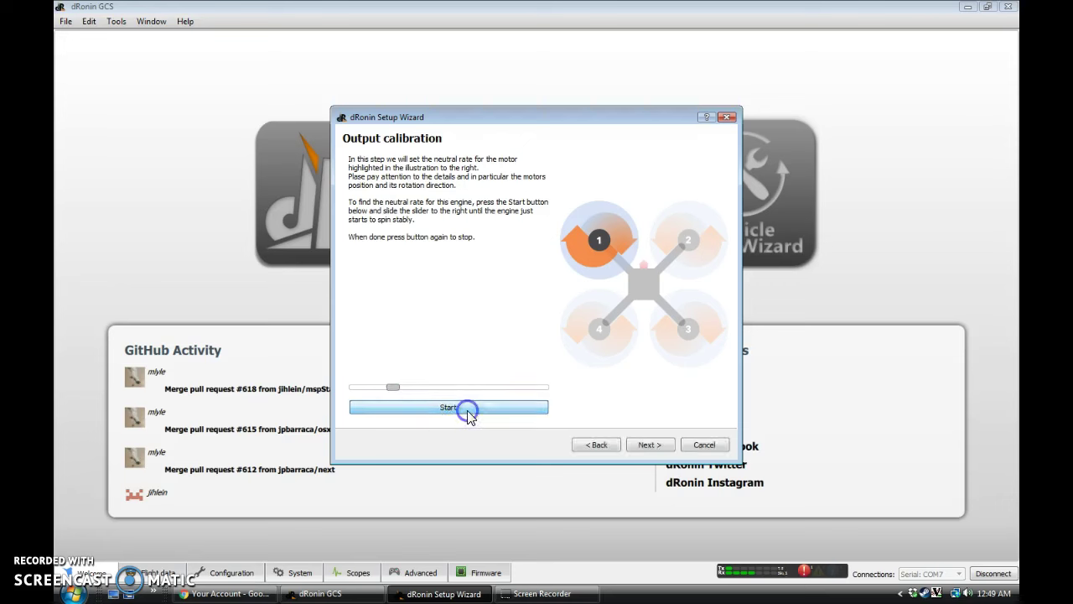
click(650, 444)
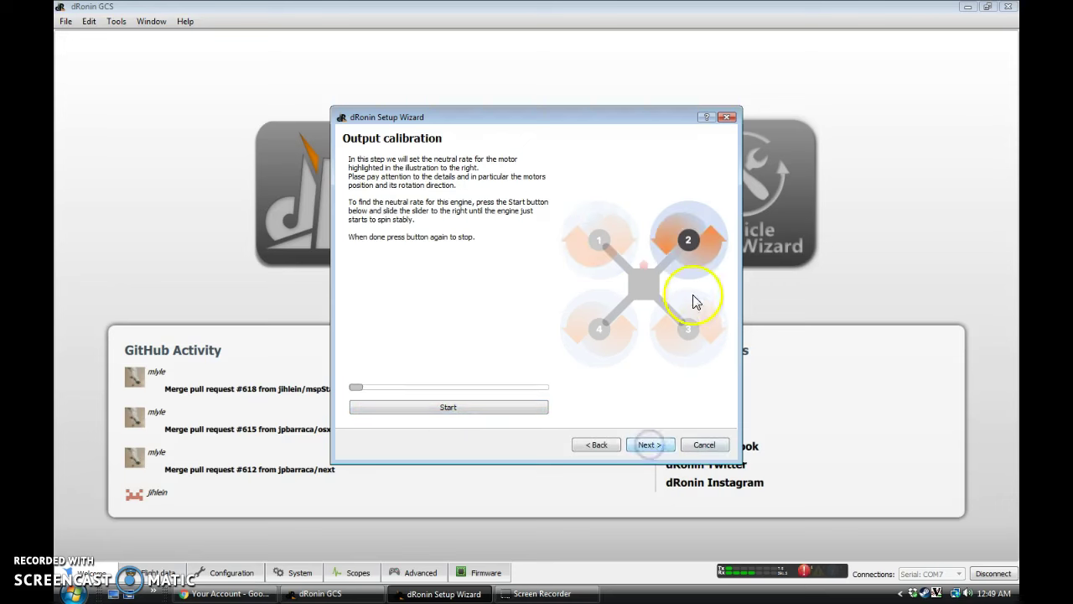
Calibrate motor 2's neutral rate at about a fifth of the range and advance to the next motor
click(404, 405)
drag(407, 385, 409, 392)
click(403, 408)
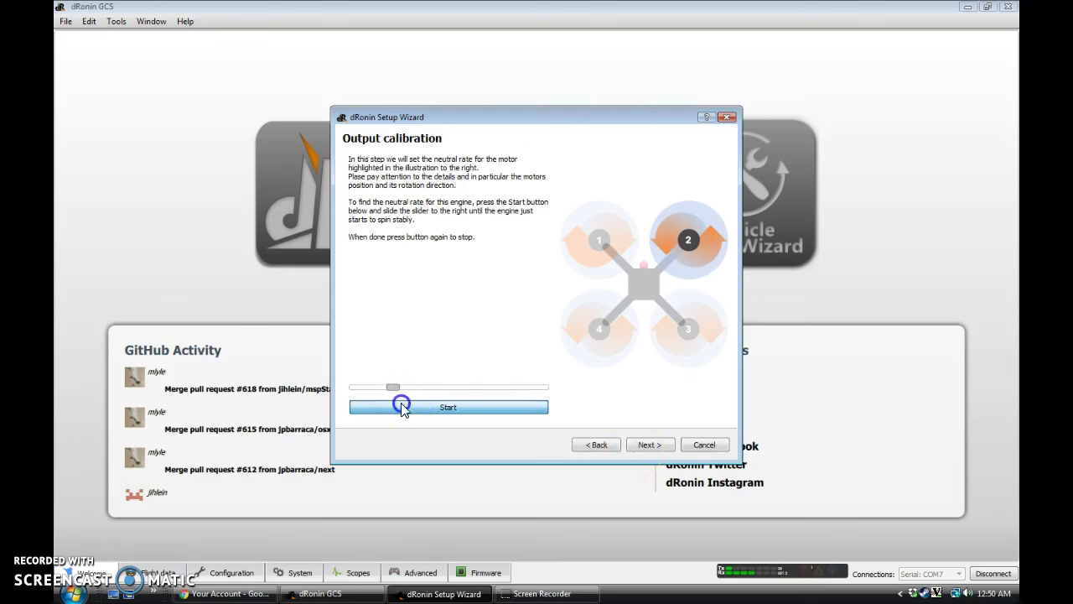
click(656, 449)
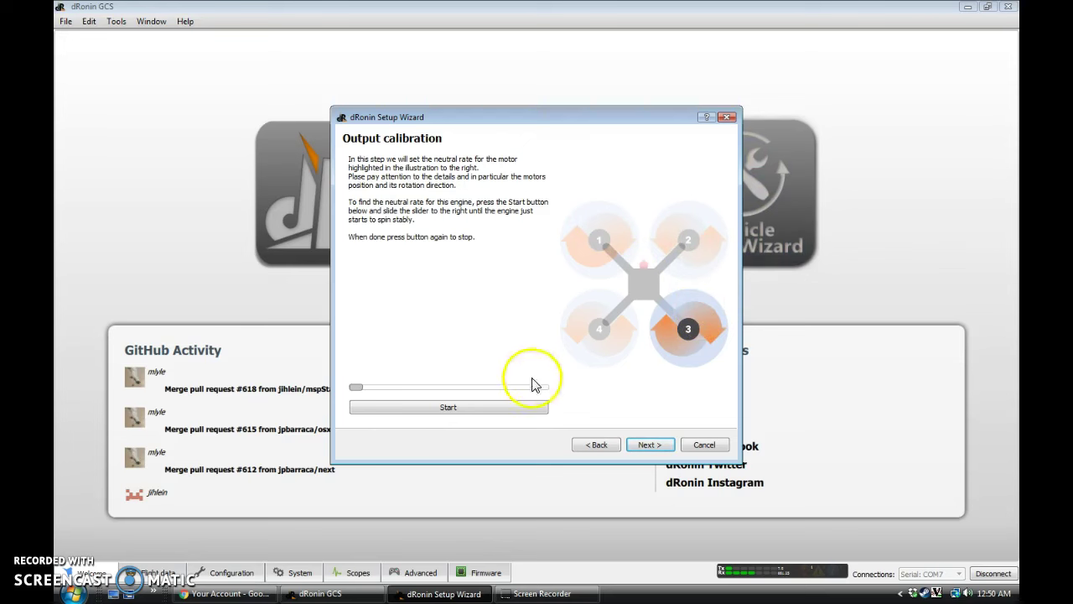
Calibrate motor 3's neutral rate at about a fifth of the range, test-run it once more, and advance to motor 4
click(432, 410)
click(403, 387)
click(408, 408)
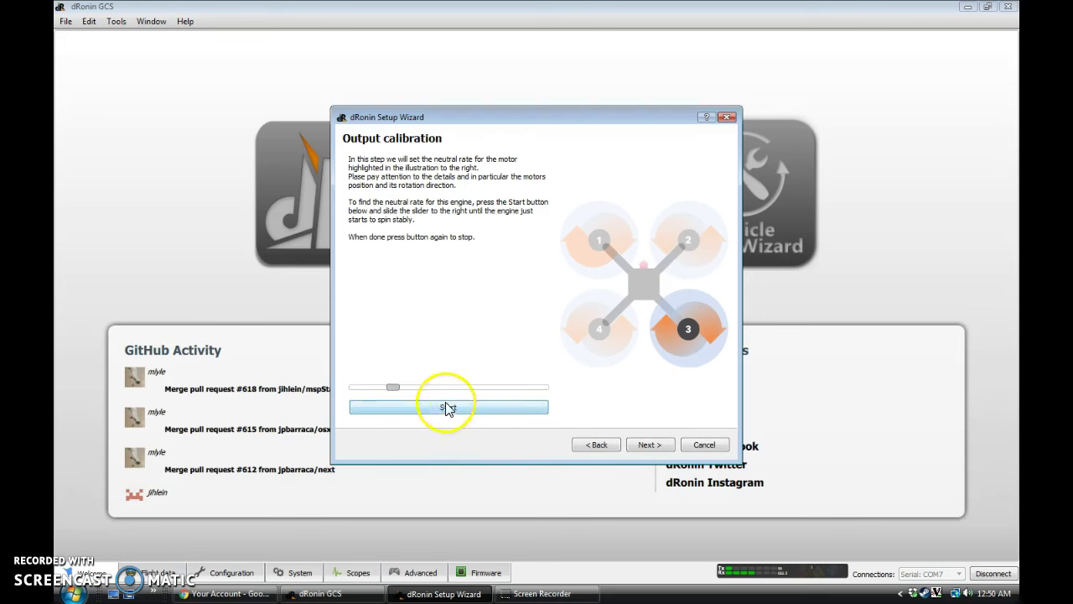
click(448, 408)
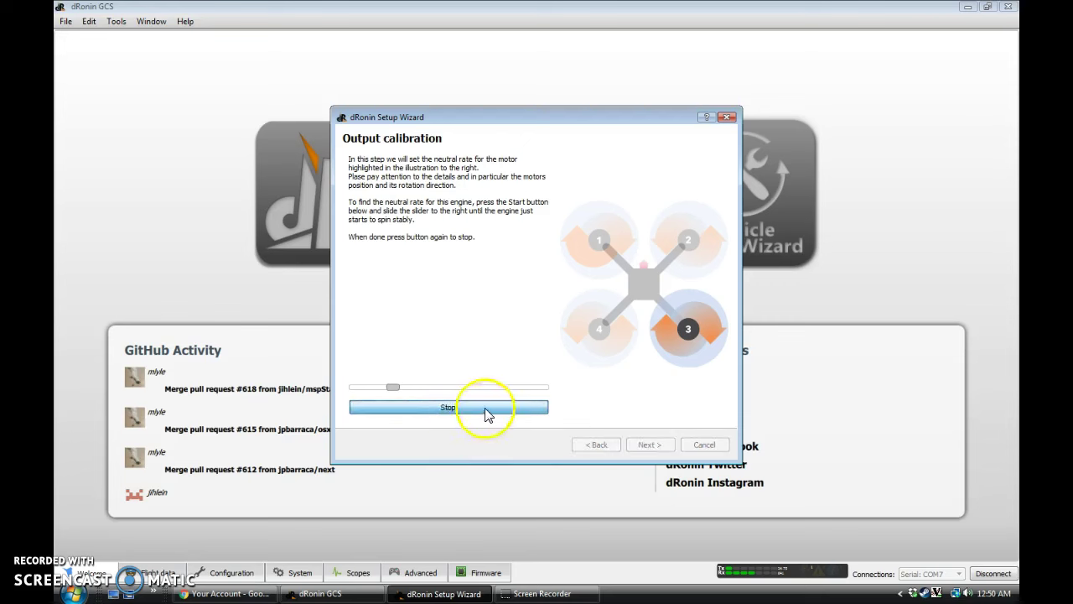
click(411, 407)
click(648, 444)
Calibrate motor 4's neutral rate at about a fifth of the range and complete the output calibration
click(420, 414)
drag(421, 386, 428, 391)
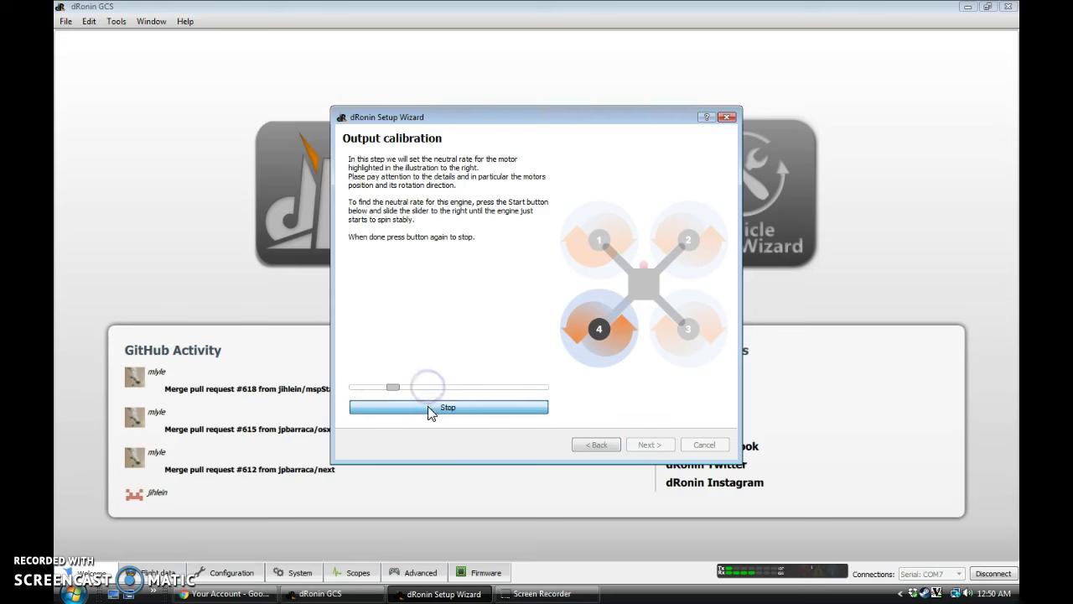
click(426, 407)
click(647, 444)
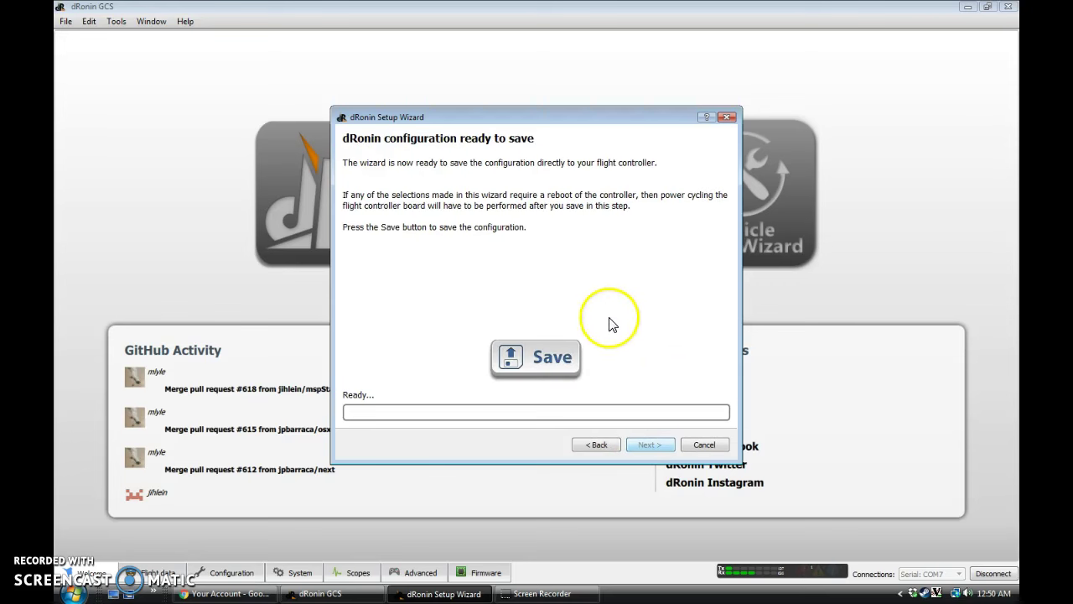
Save the configuration to the flight controller and finish the setup wizard without starting the Radio Setup Wizard
click(534, 351)
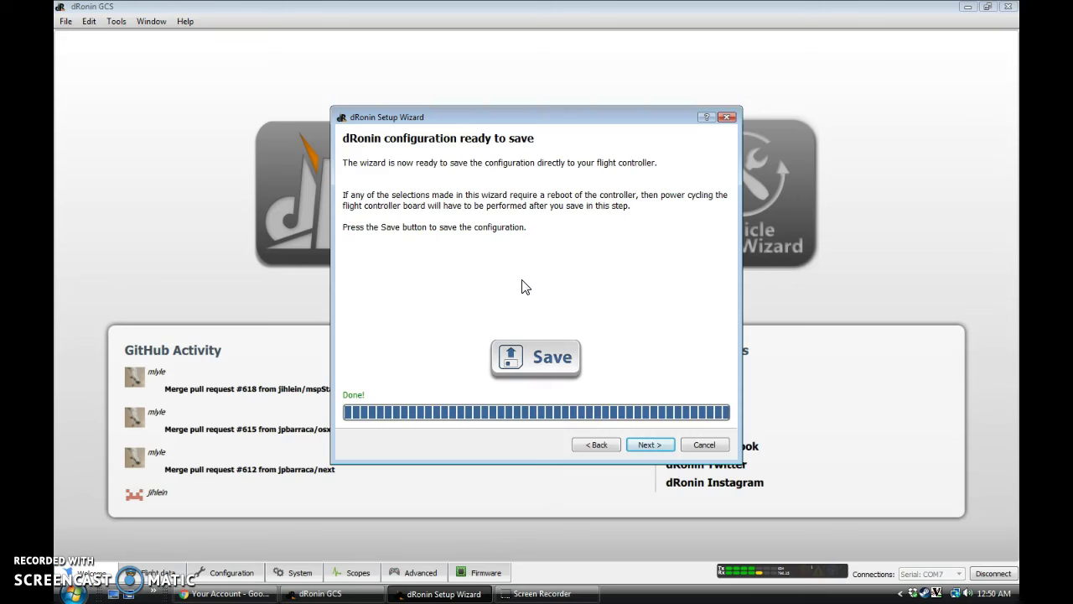
click(650, 444)
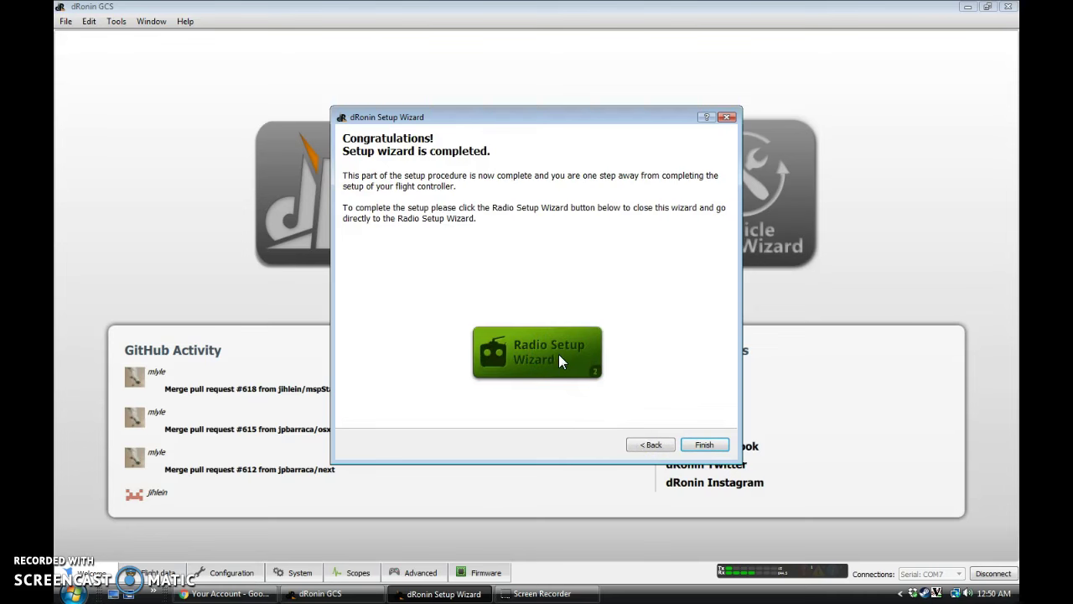
click(697, 445)
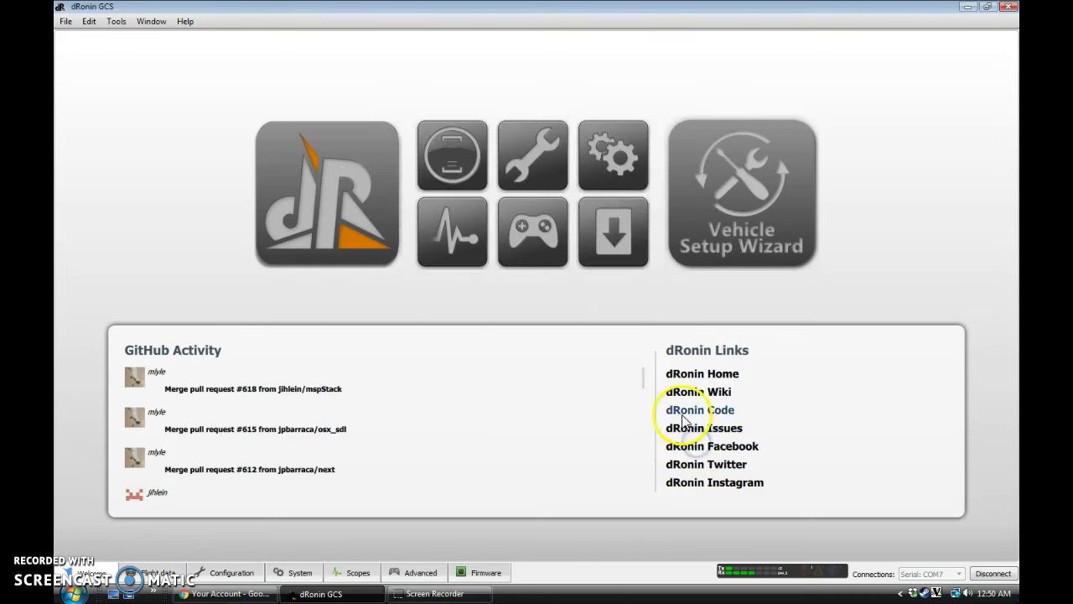
Open the hardware configuration and review the options available for RcvrPort and RcvrSerial
click(231, 573)
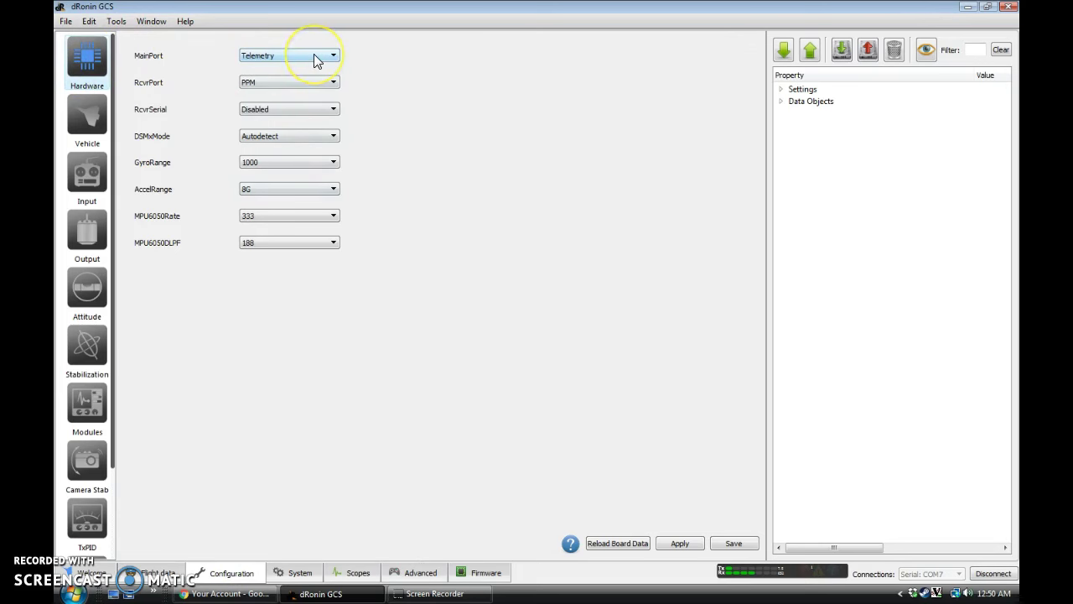
click(270, 82)
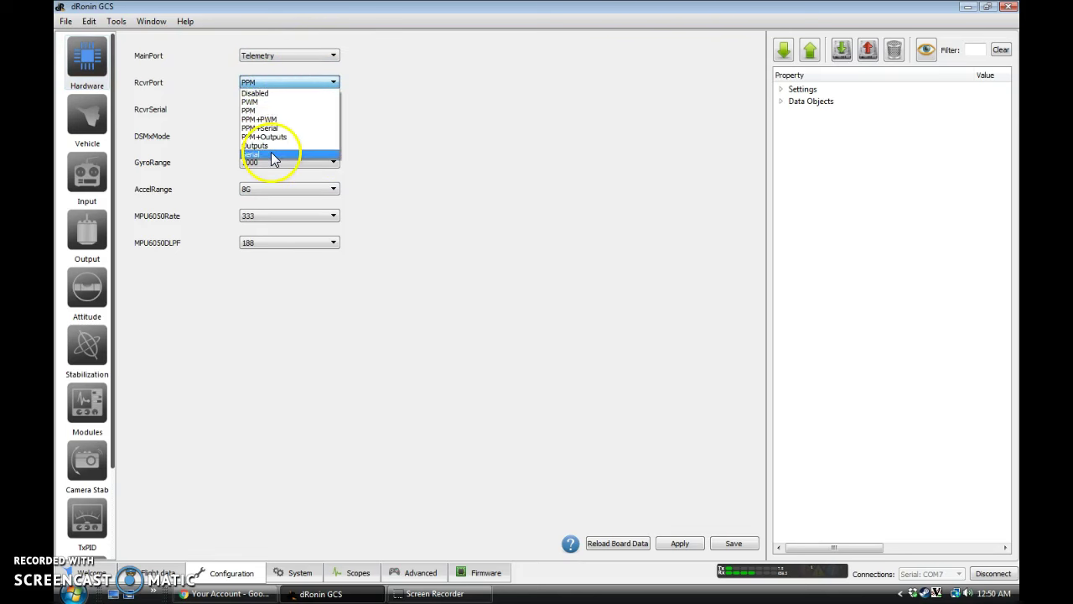
click(398, 87)
click(322, 109)
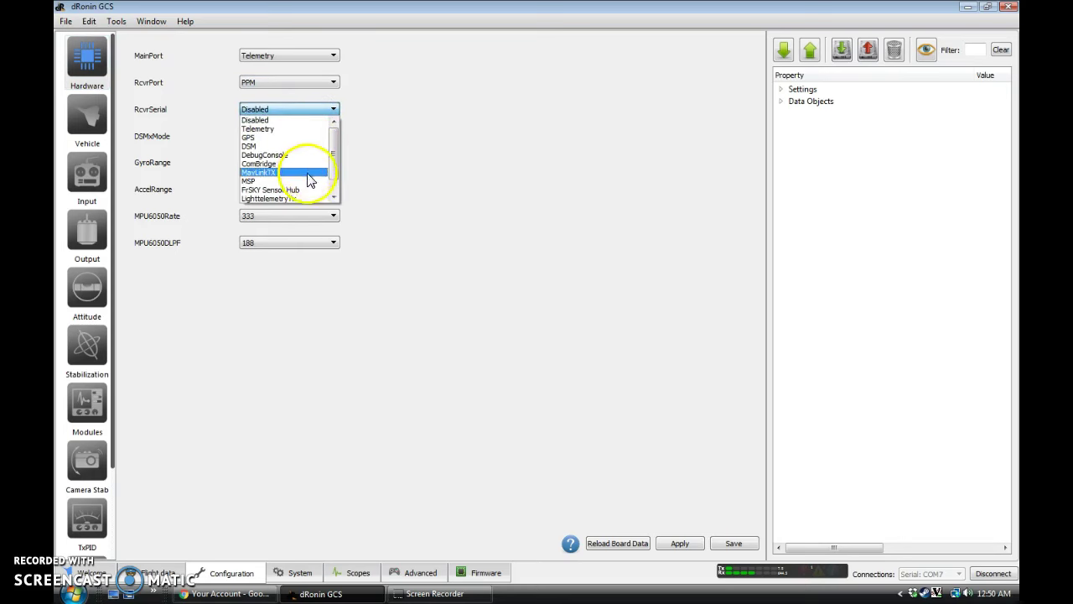
scroll(306, 193, down, 1)
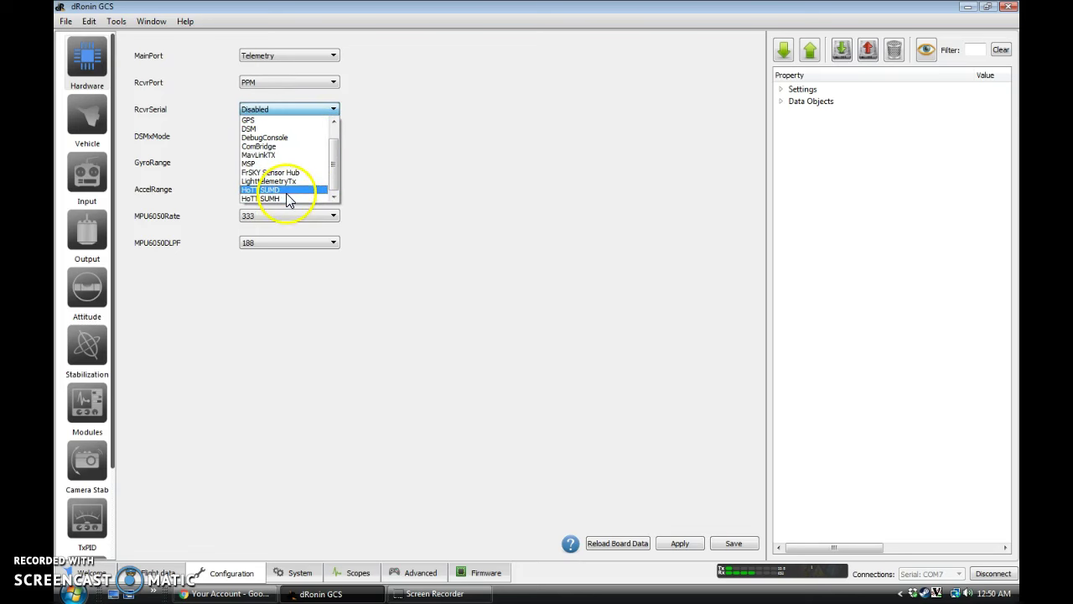
scroll(286, 175, up, 1)
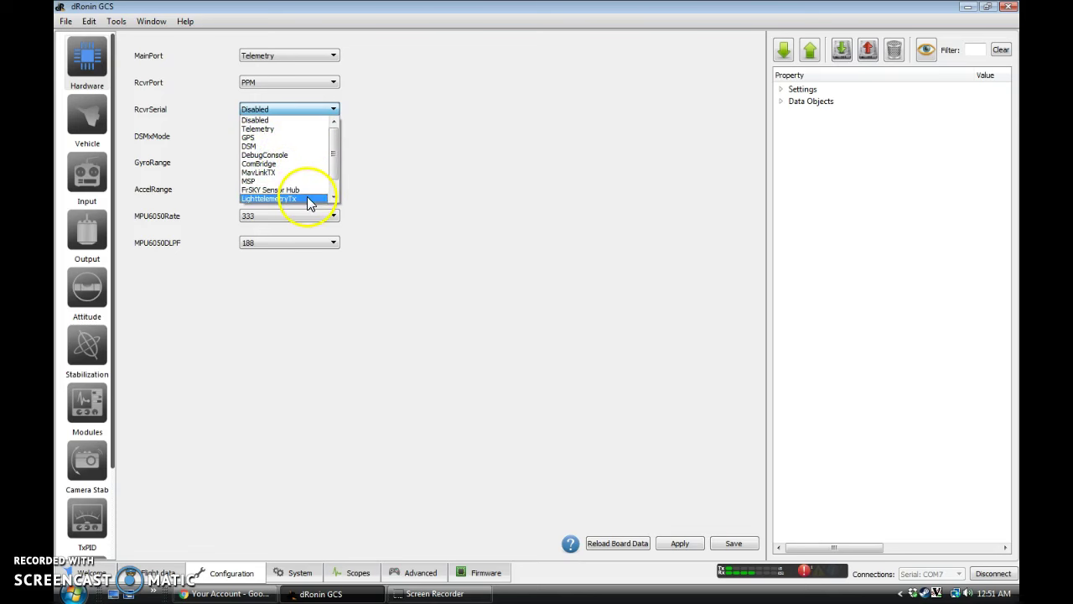
click(333, 155)
drag(333, 154, 332, 166)
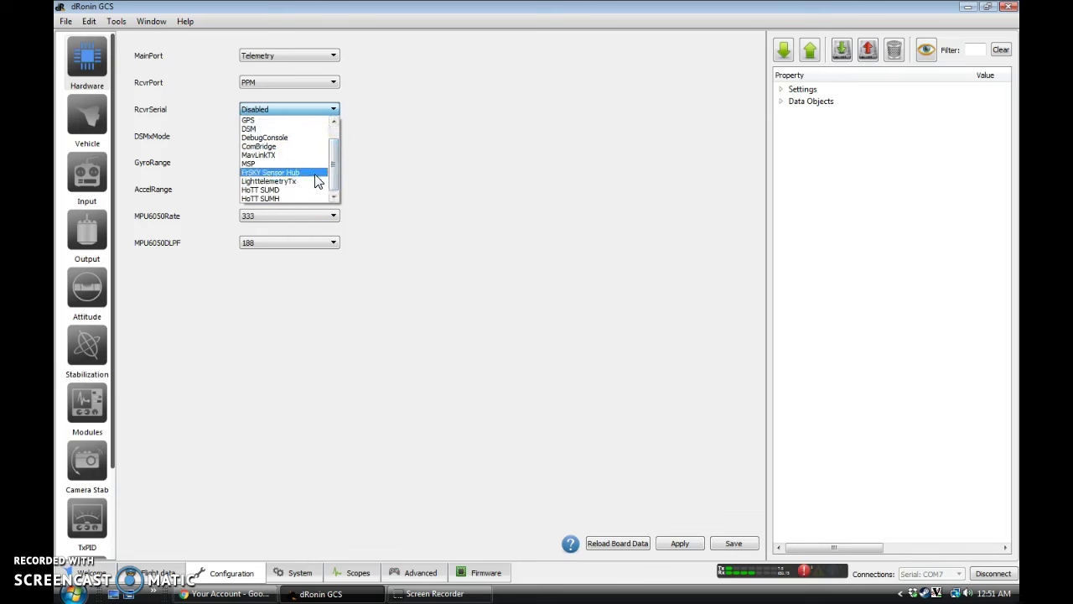
click(331, 107)
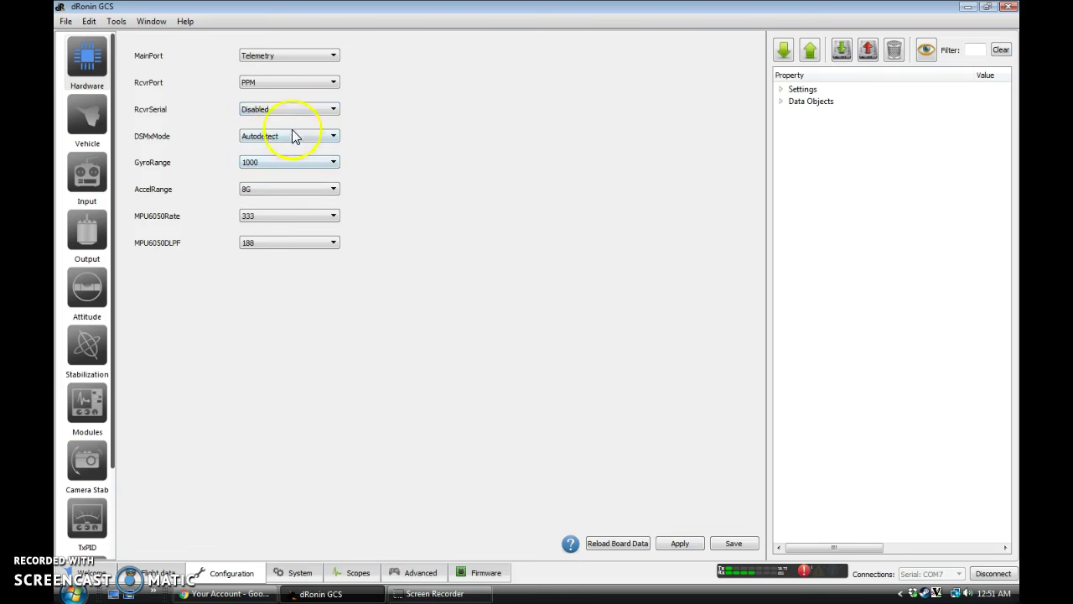
Check the DSMxMode options, keep Autodetect, and apply and save the hardware settings
click(262, 140)
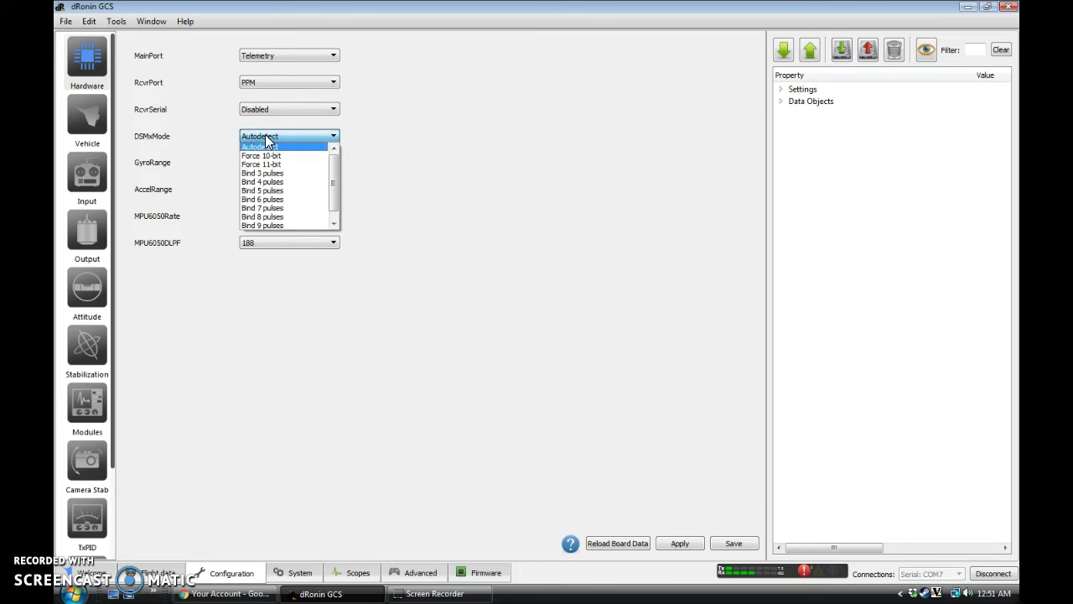
click(267, 140)
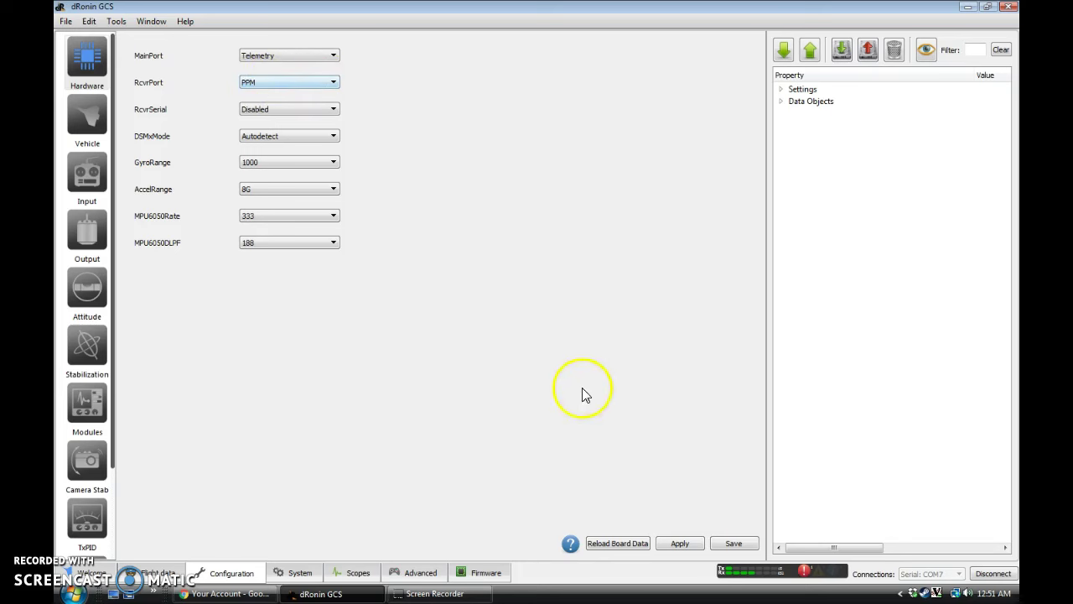
click(681, 544)
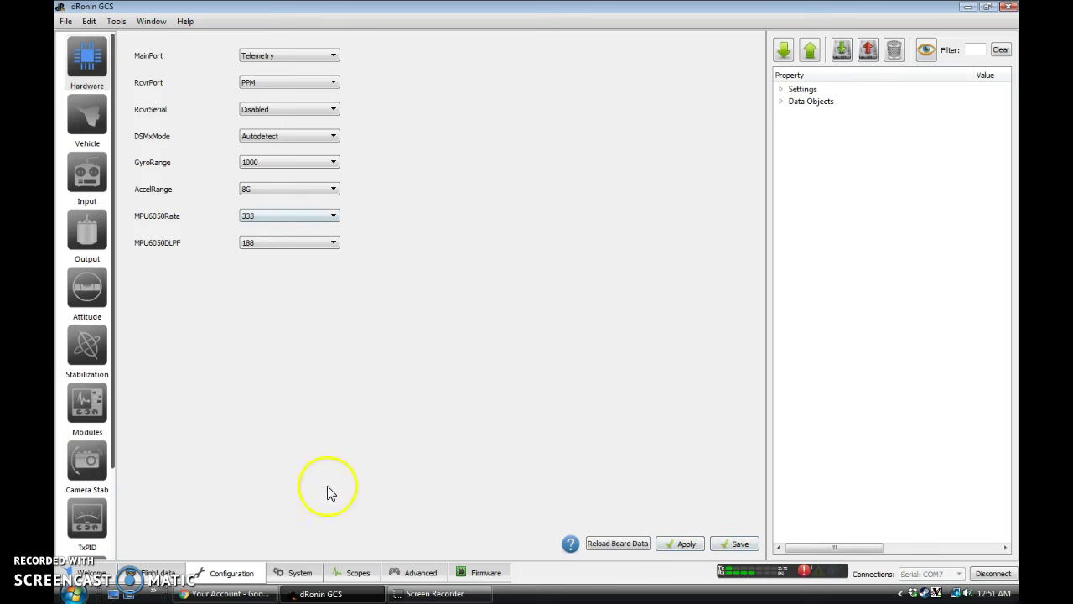
Open the vehicle mixer settings, proceeding without saving the changes on the output page
click(94, 199)
click(86, 245)
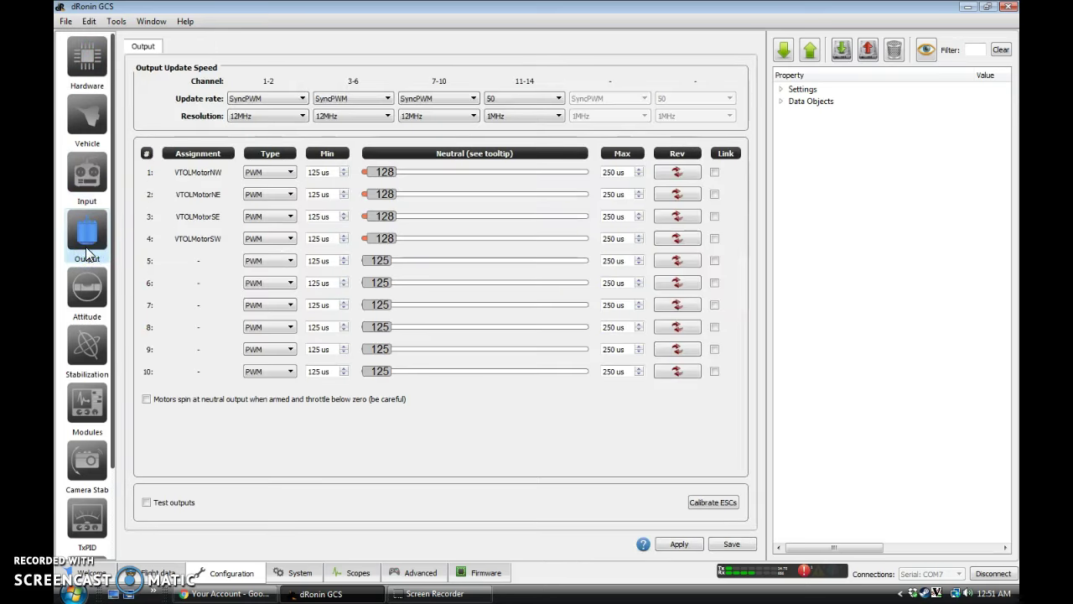
click(88, 113)
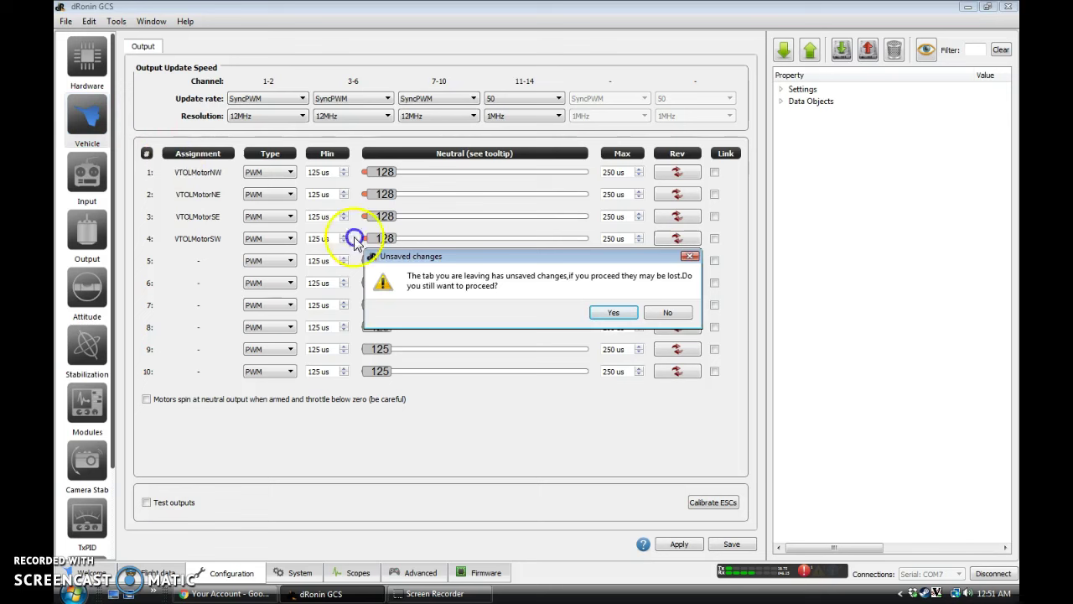
click(613, 312)
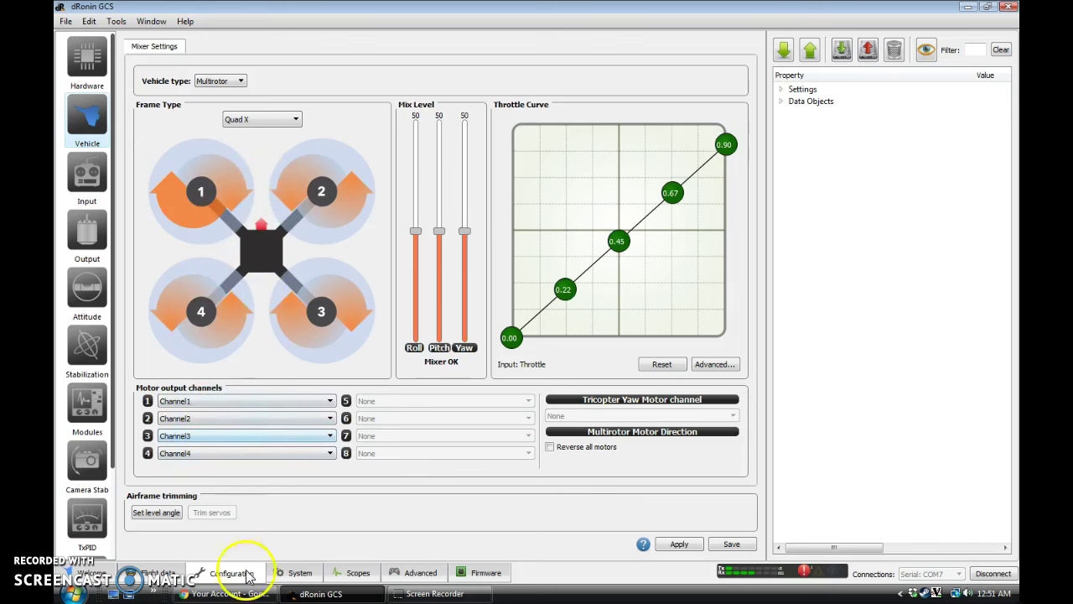
Switch to Chrome, look up the motor-to-channel order in the dRonin forum thread, and return to dRonin GCS
click(226, 593)
click(619, 25)
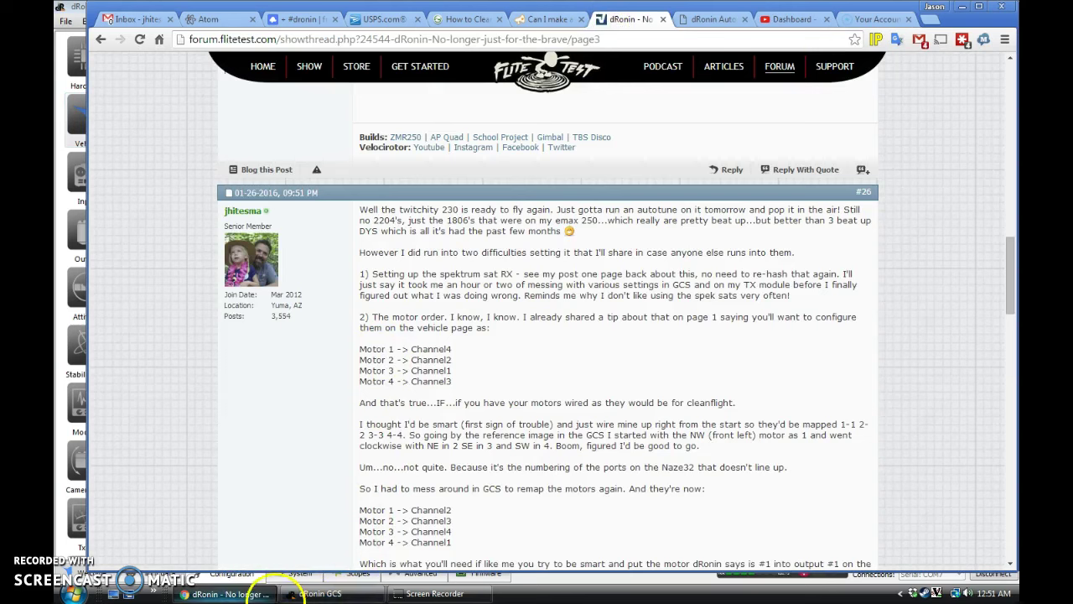
click(251, 595)
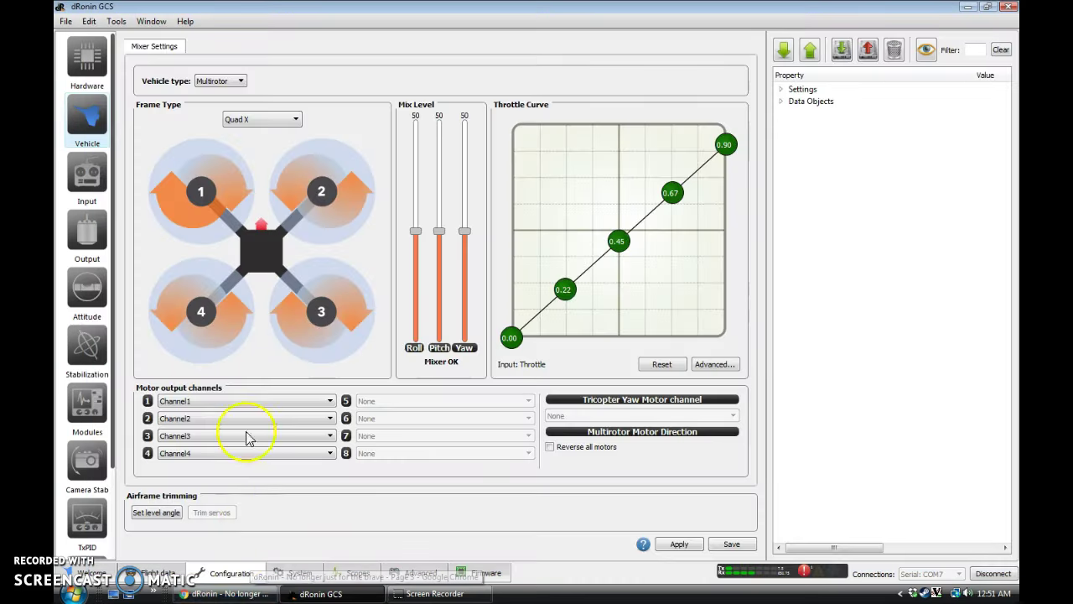
Assign motor 1 to Channel4, motor 3 to Channel1 and motor 4 to Channel3, and apply and save the mixer settings
click(178, 401)
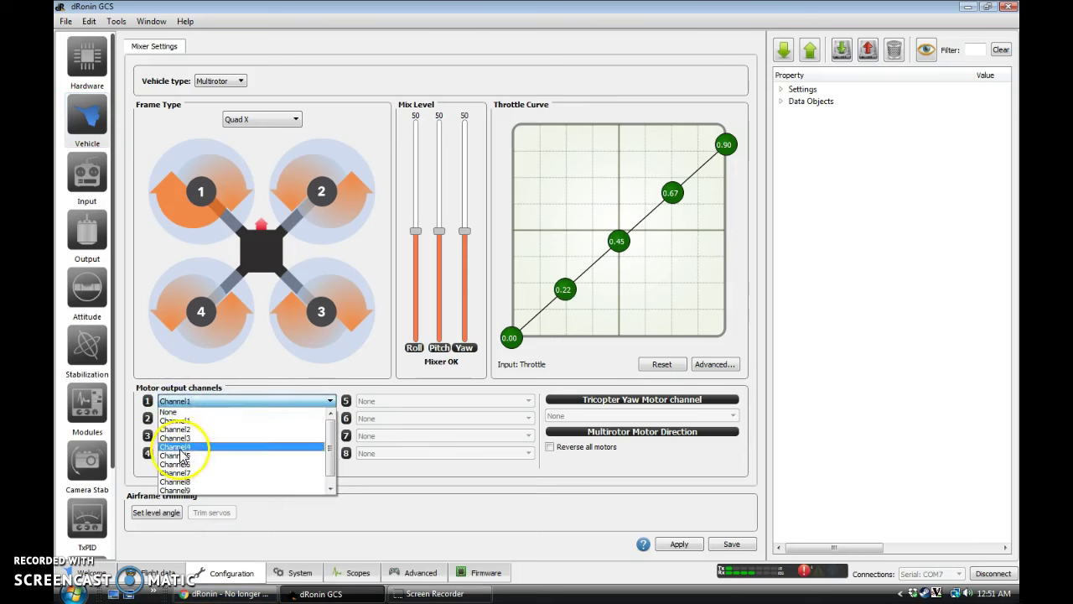
click(179, 447)
click(181, 436)
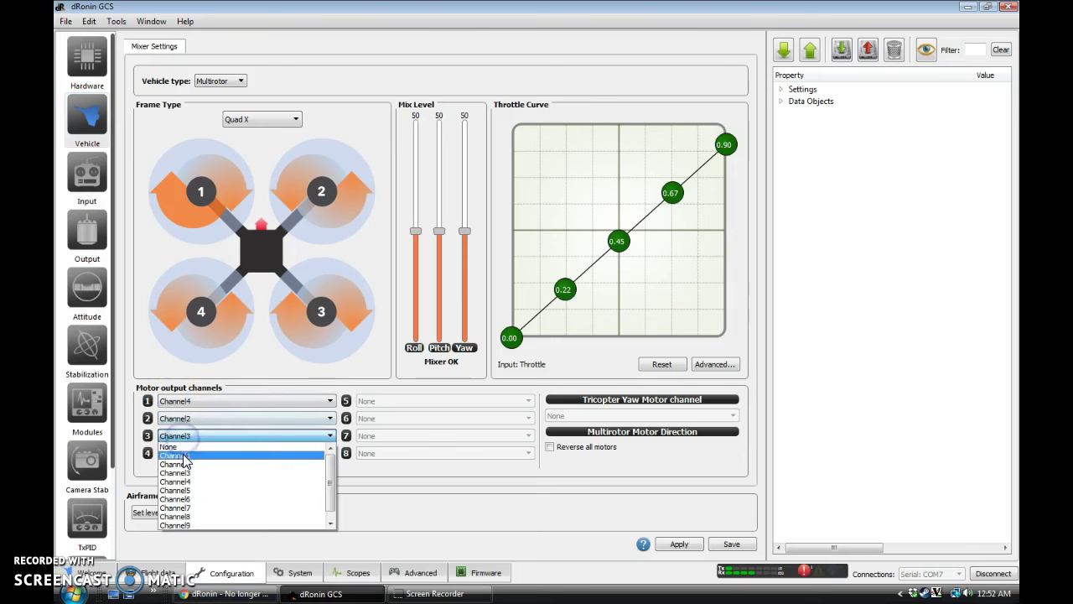
click(182, 455)
click(181, 453)
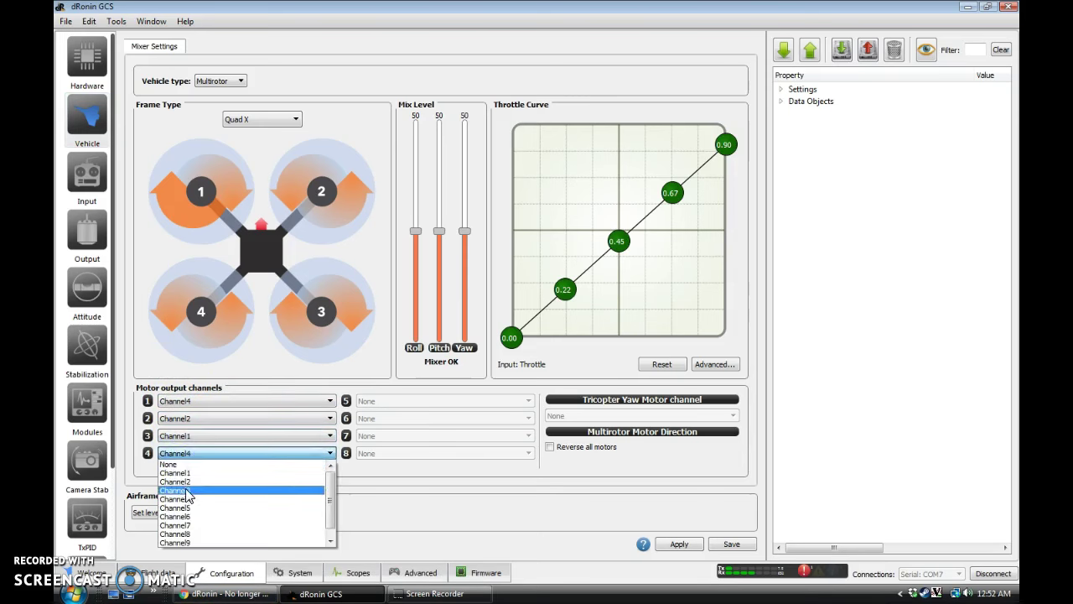
click(179, 490)
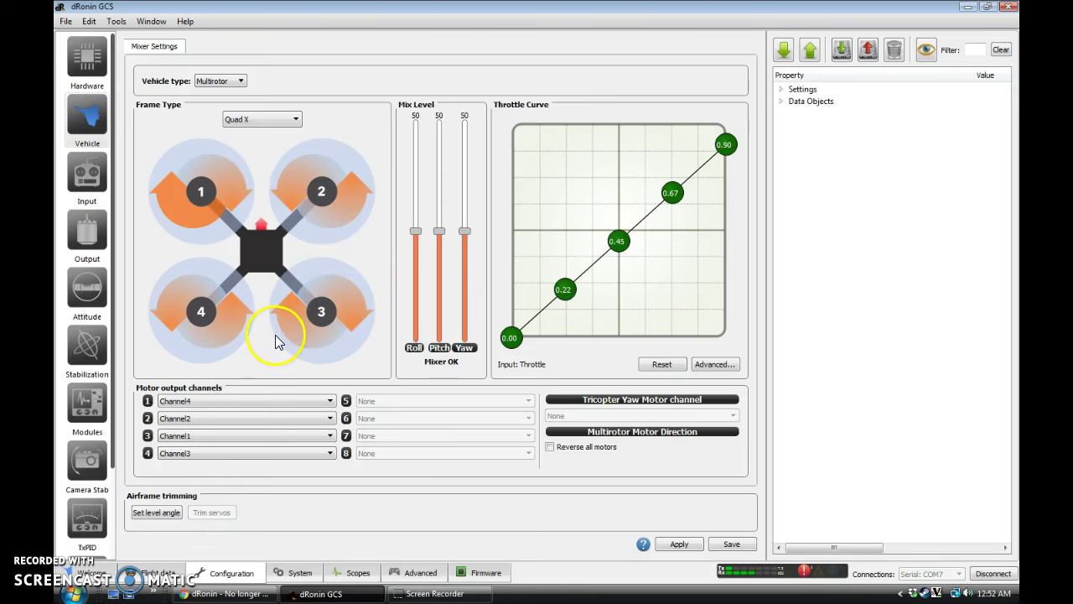
click(679, 544)
click(711, 544)
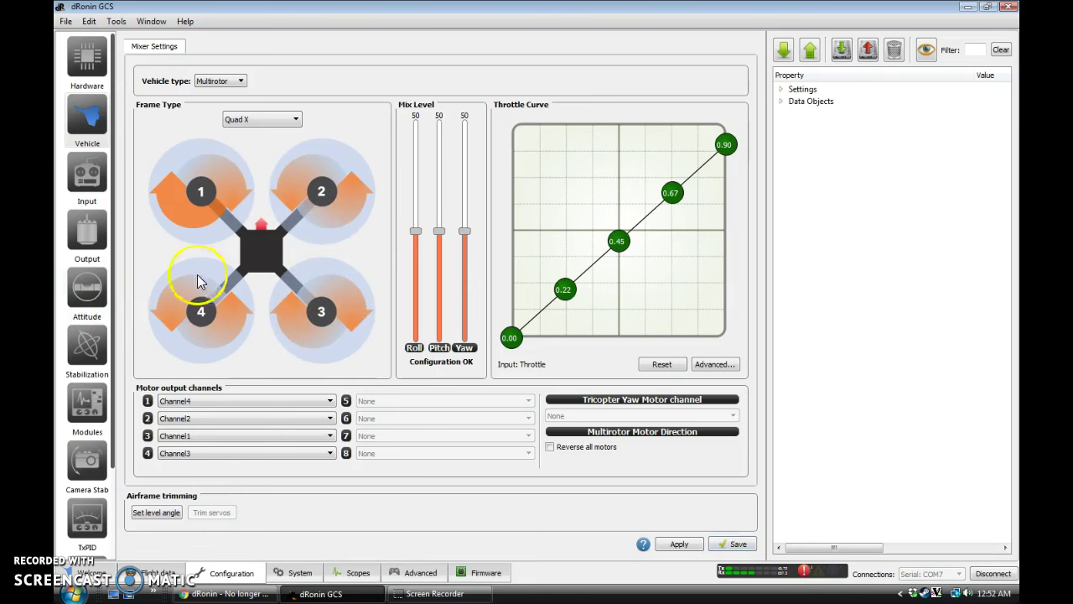
Enable motors spinning at neutral output when armed in the output settings, and apply and save
click(89, 237)
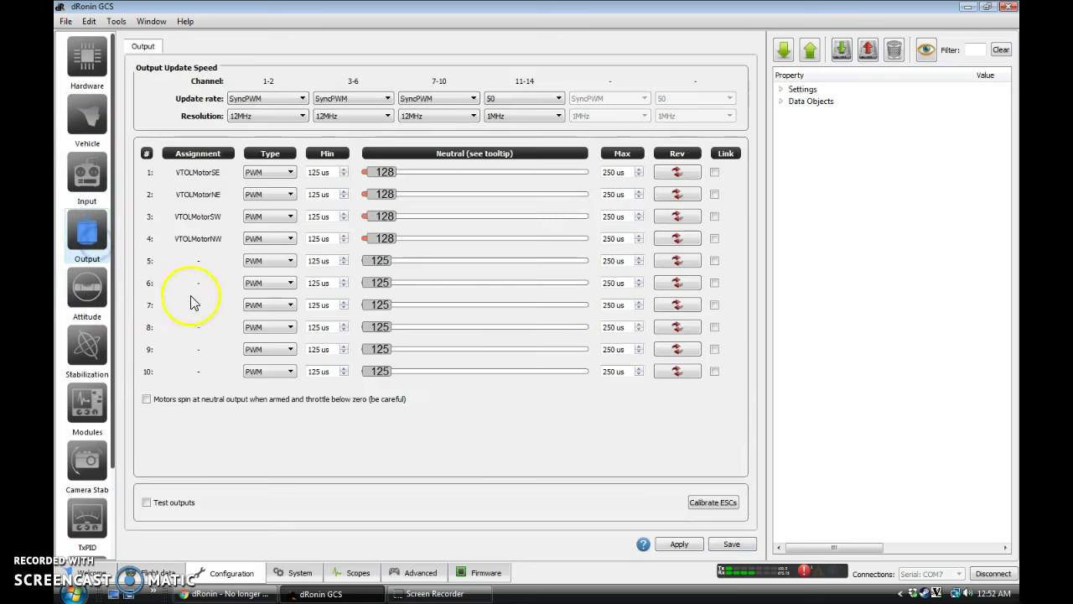
click(192, 401)
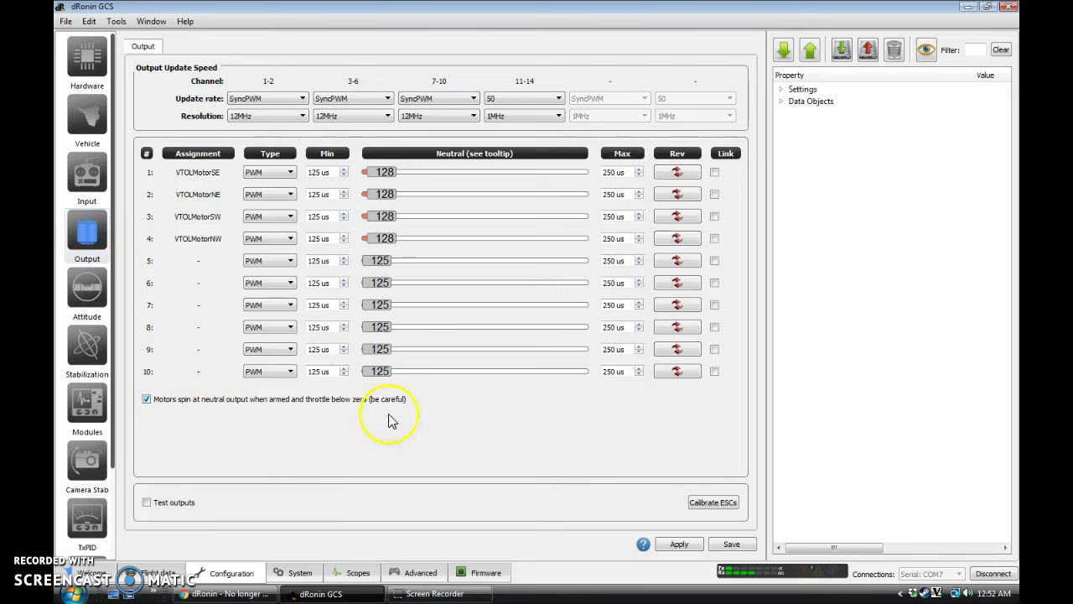
click(679, 544)
click(732, 544)
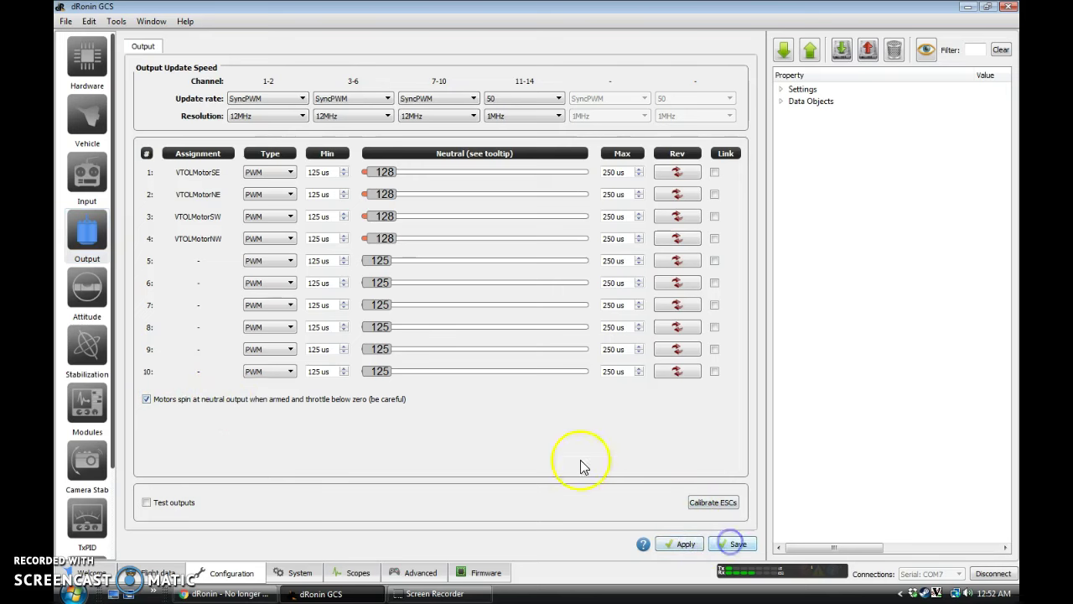
Start the output test and set output 1's neutral to 125 and back up to 129 to check its motor
click(159, 505)
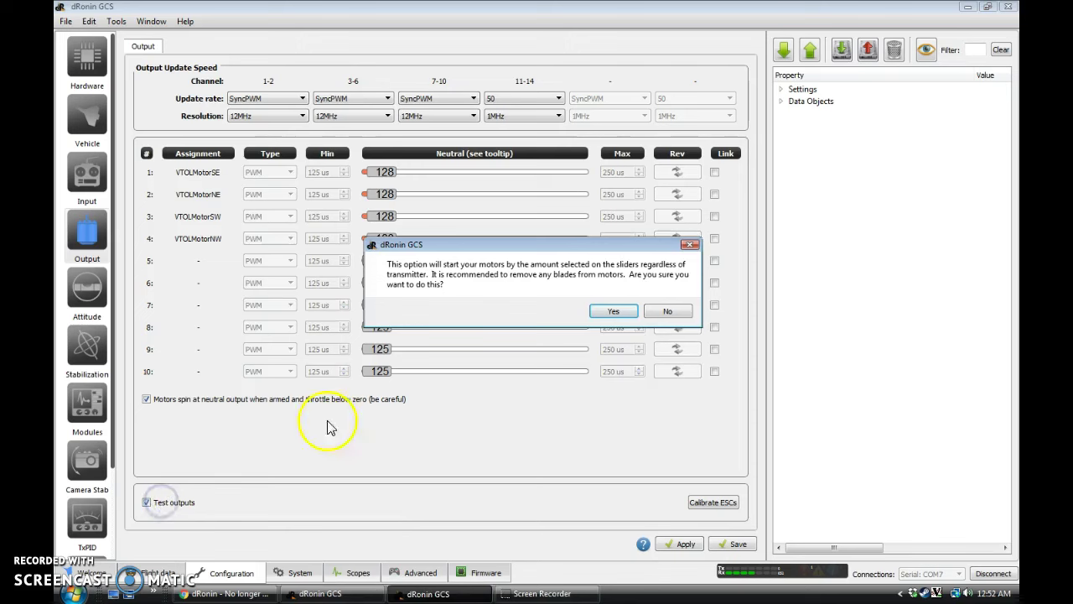
click(616, 311)
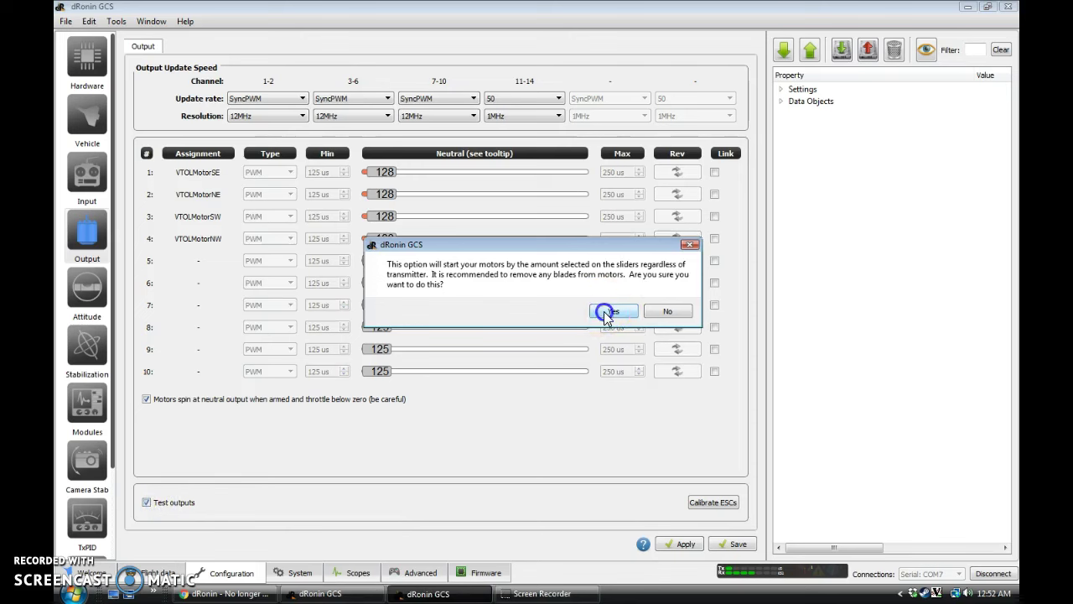
drag(384, 172, 340, 178)
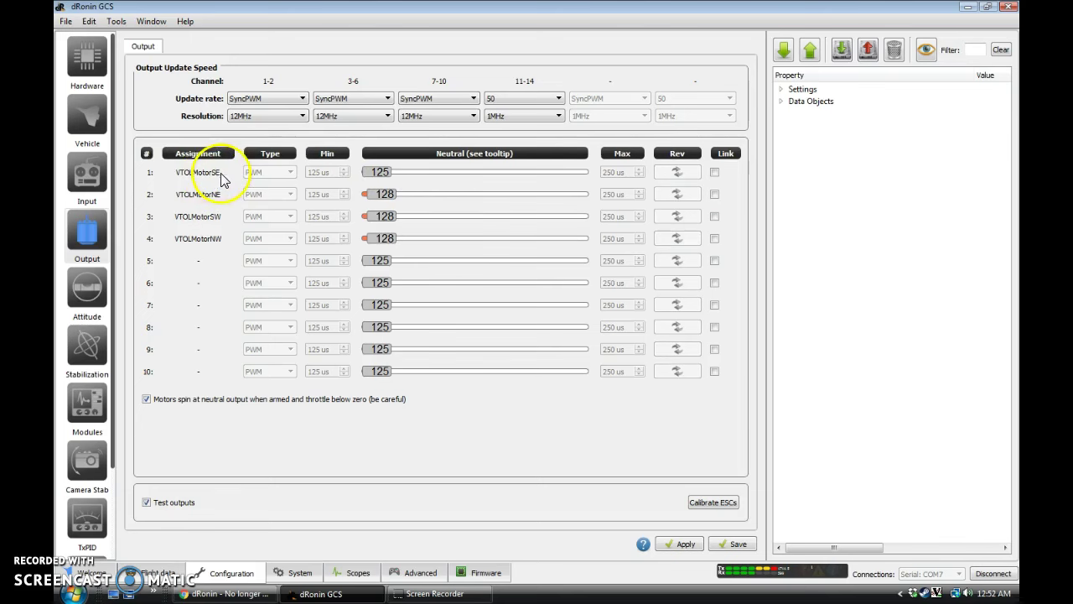
mouse_move(372, 176)
mouse_down()
mouse_move(444, 173)
mouse_move(377, 172)
mouse_up()
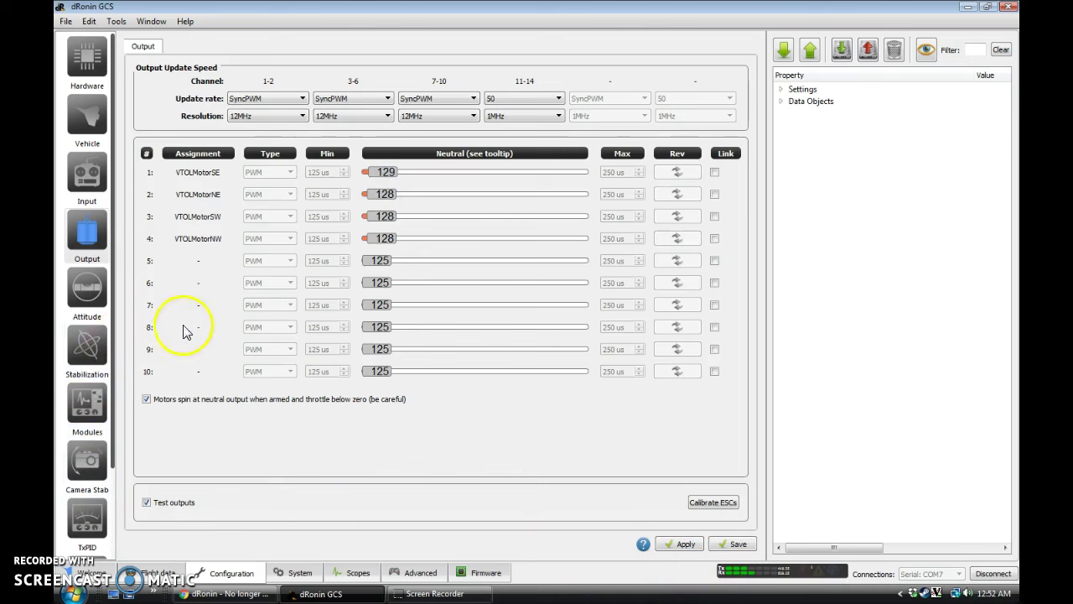
Check the input settings, disconnect the flight controller, and reconnect it on serial port COM7
click(85, 178)
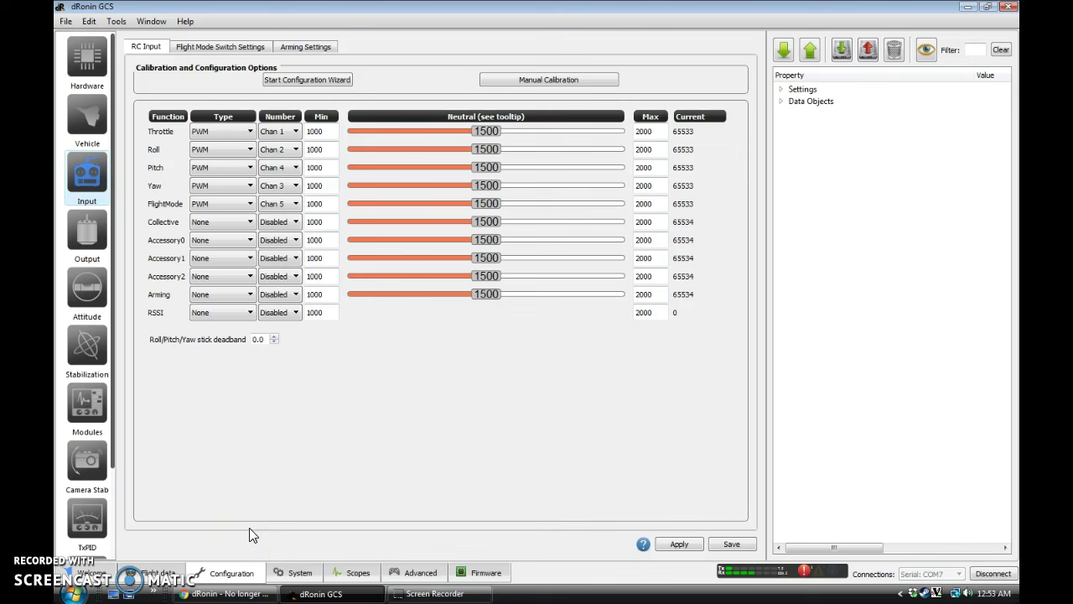
click(987, 575)
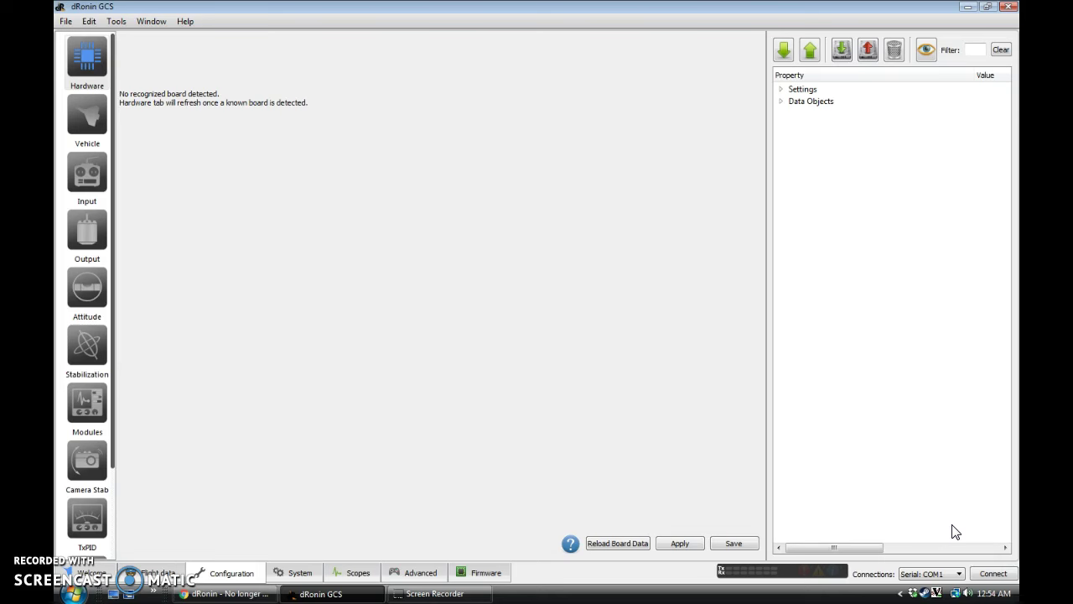
click(922, 574)
click(923, 564)
click(1002, 574)
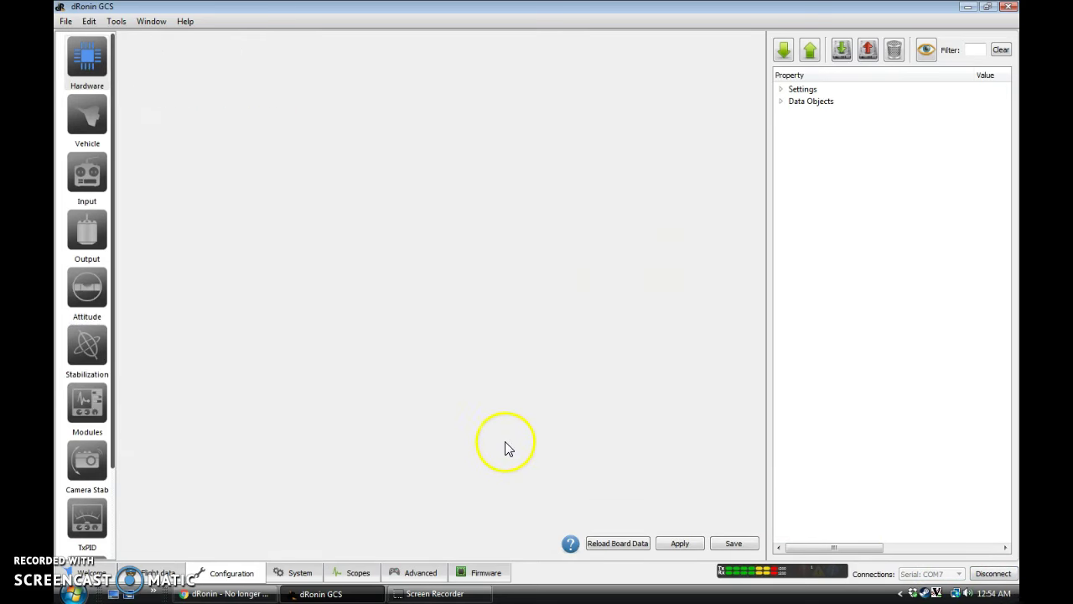
Start the input configuration wizard, accept the Always Disarmed safety setting, and choose the Mode 2 transmitter type
click(86, 176)
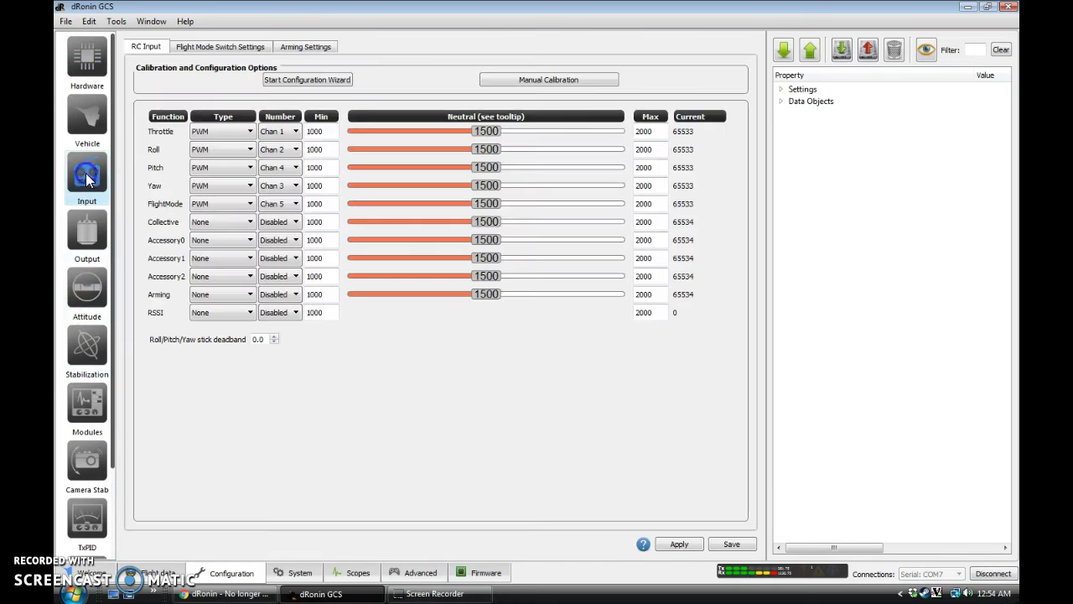
click(307, 81)
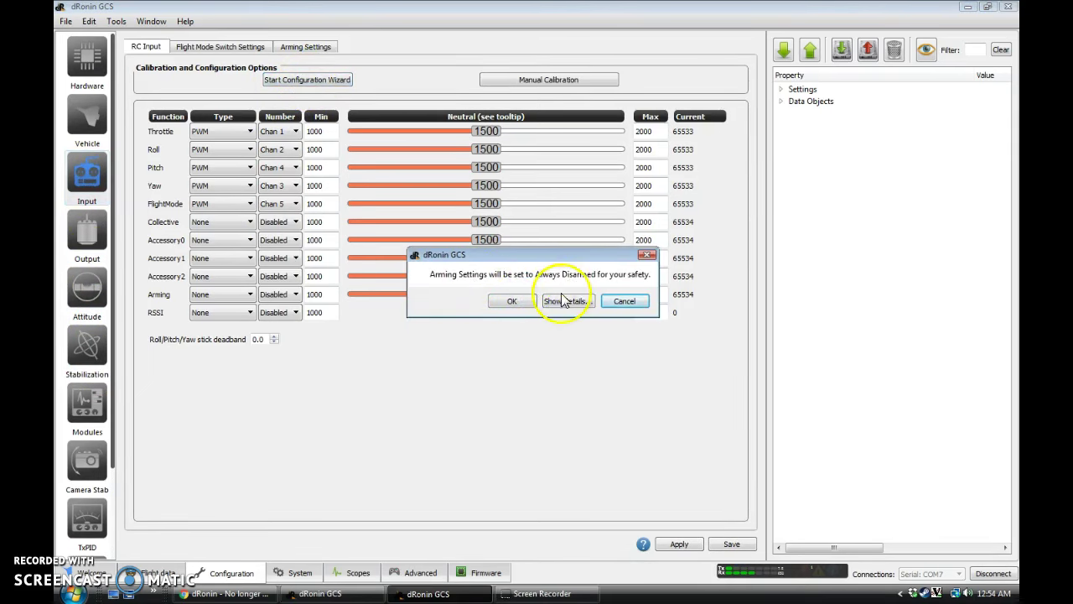
click(514, 301)
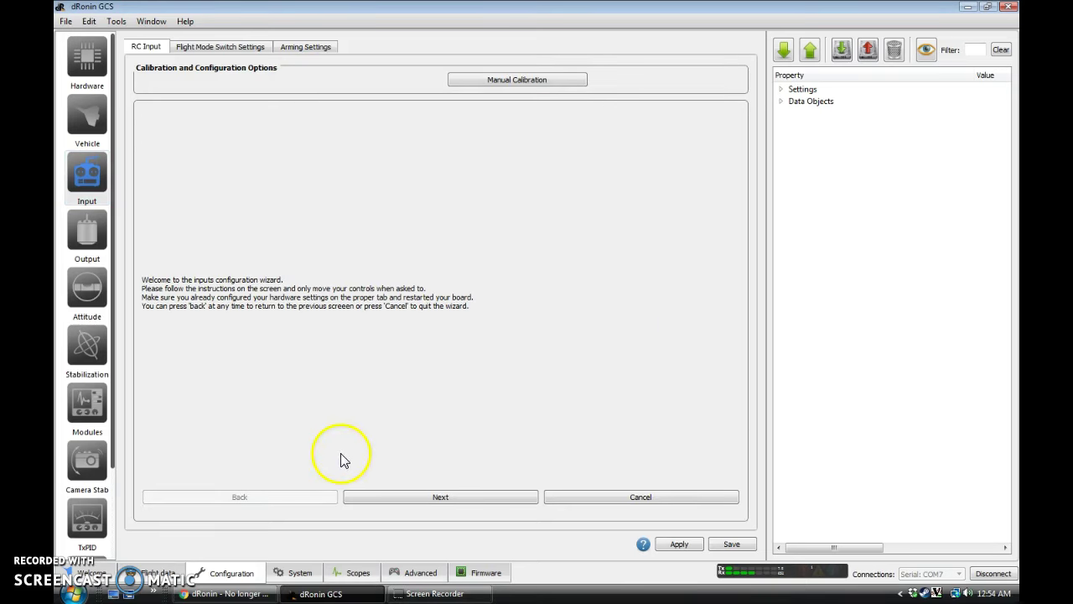
click(447, 497)
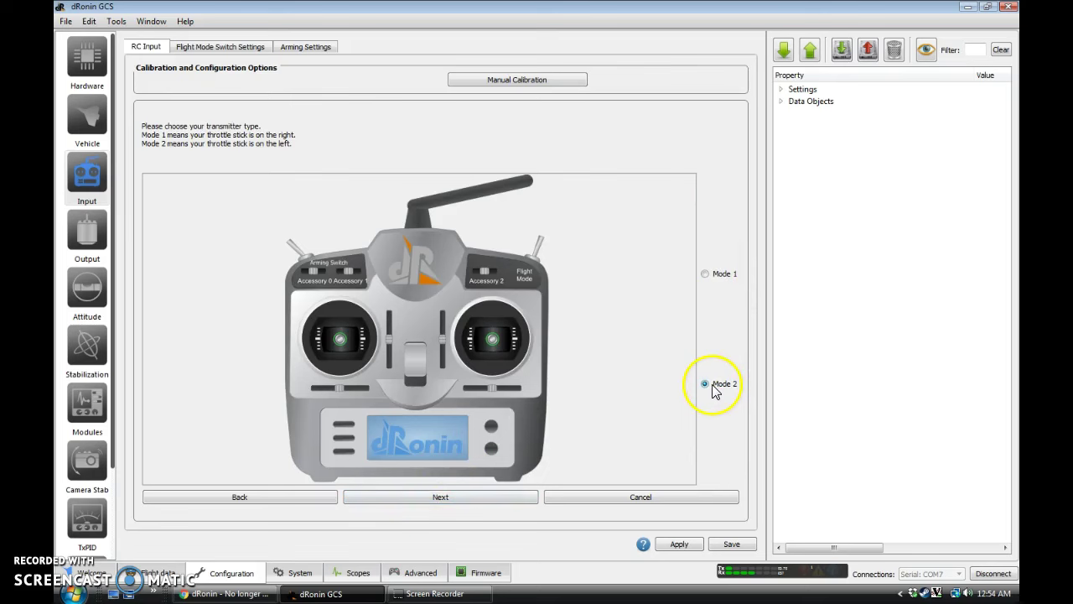
click(451, 501)
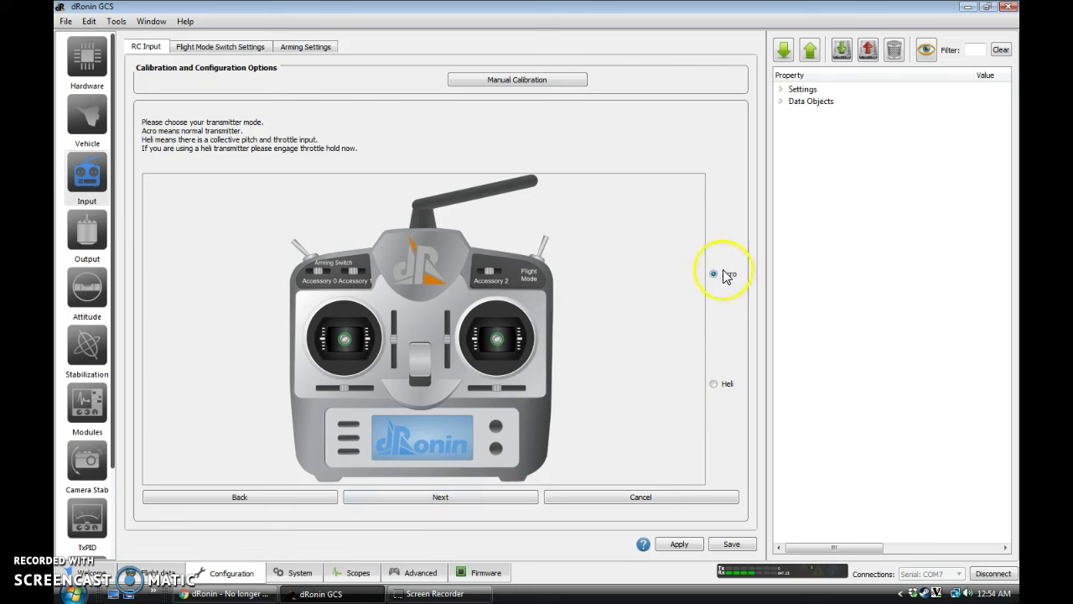
Choose the Acro transmitter mode and calibrate the receiver channels through the control centering and maximum-extent stages of the wizard
click(437, 495)
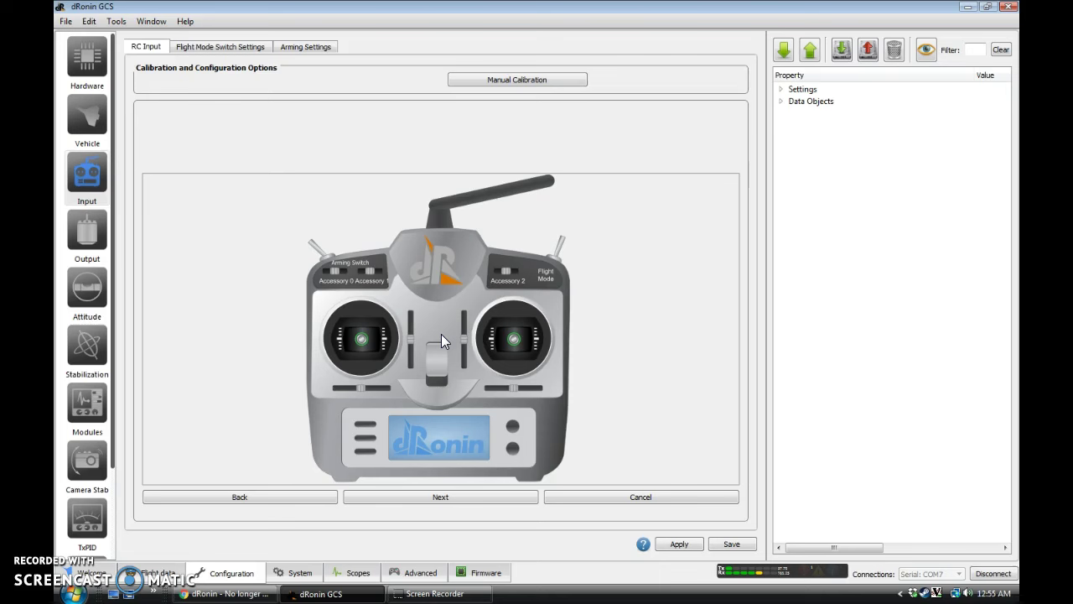
click(451, 496)
click(450, 495)
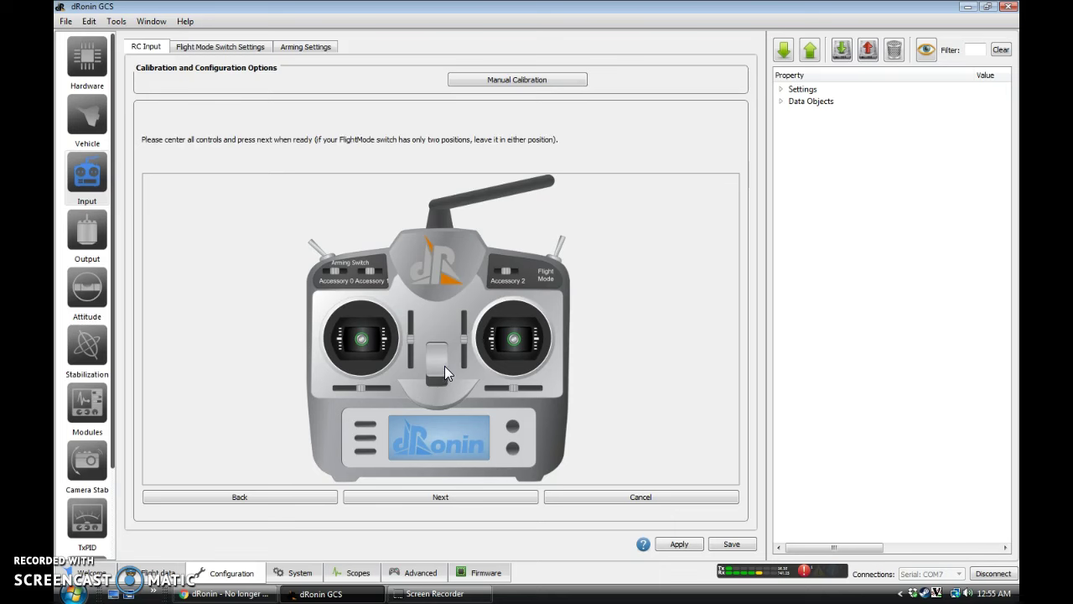
click(492, 425)
click(491, 496)
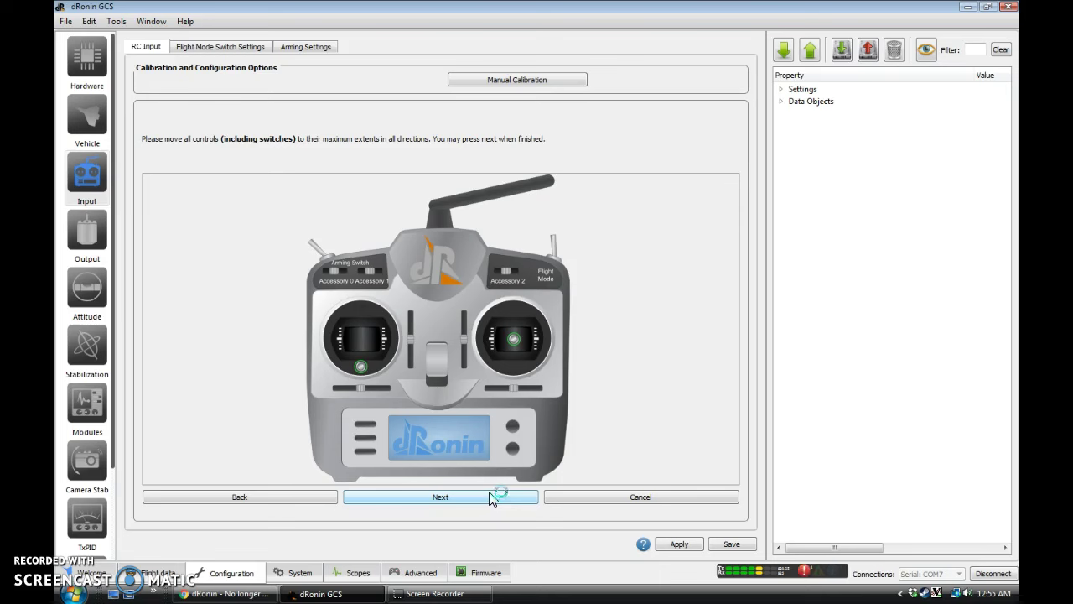
click(490, 496)
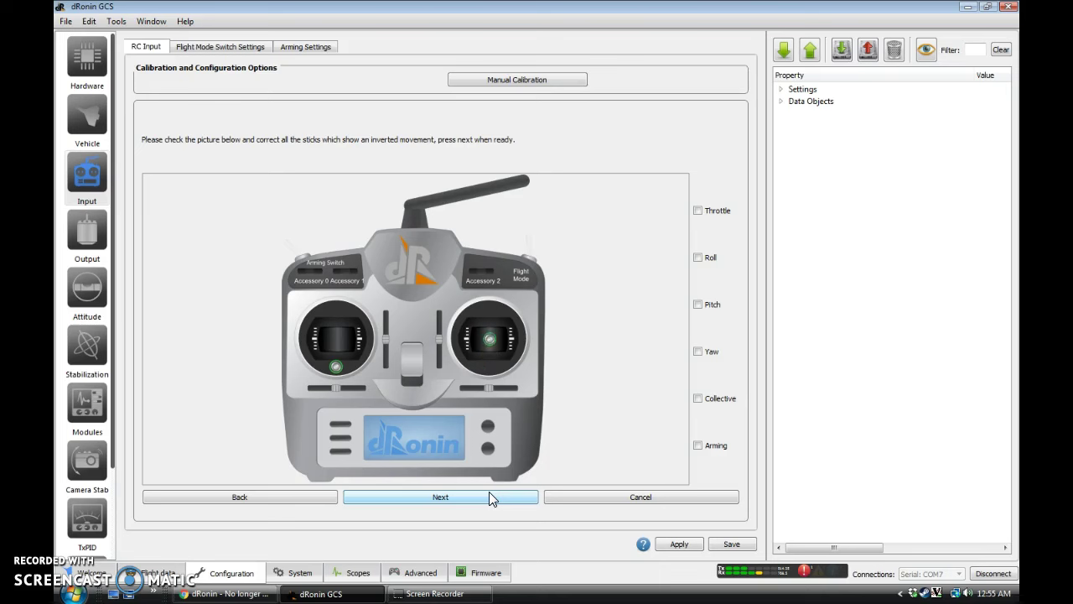
Mark the Pitch stick as inverted, run the failsafe check without bypassing it, and complete the input wizard
click(698, 305)
click(640, 305)
click(499, 289)
click(417, 501)
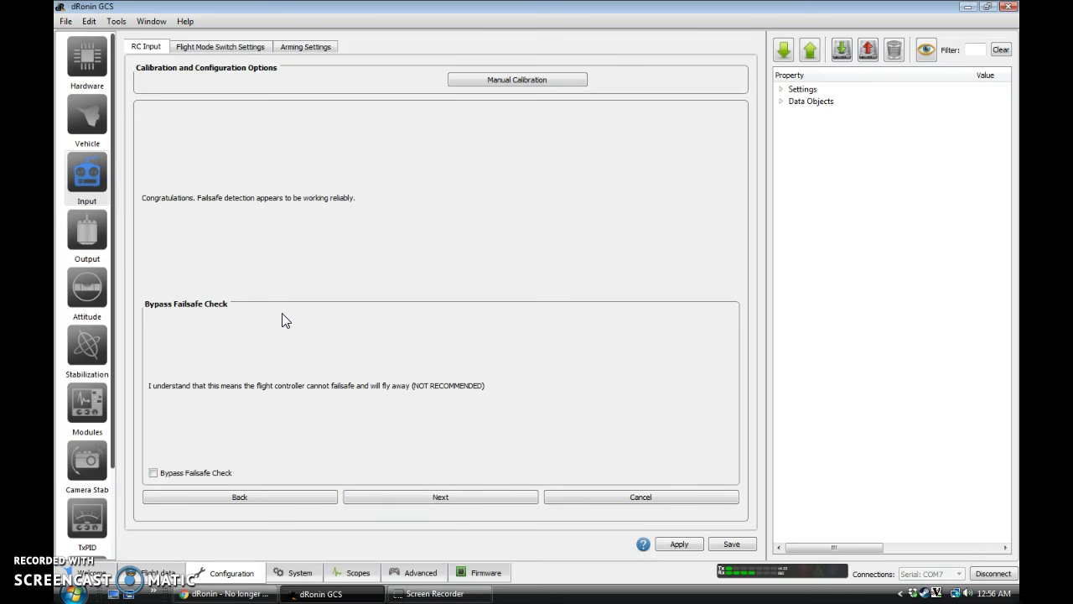
click(408, 495)
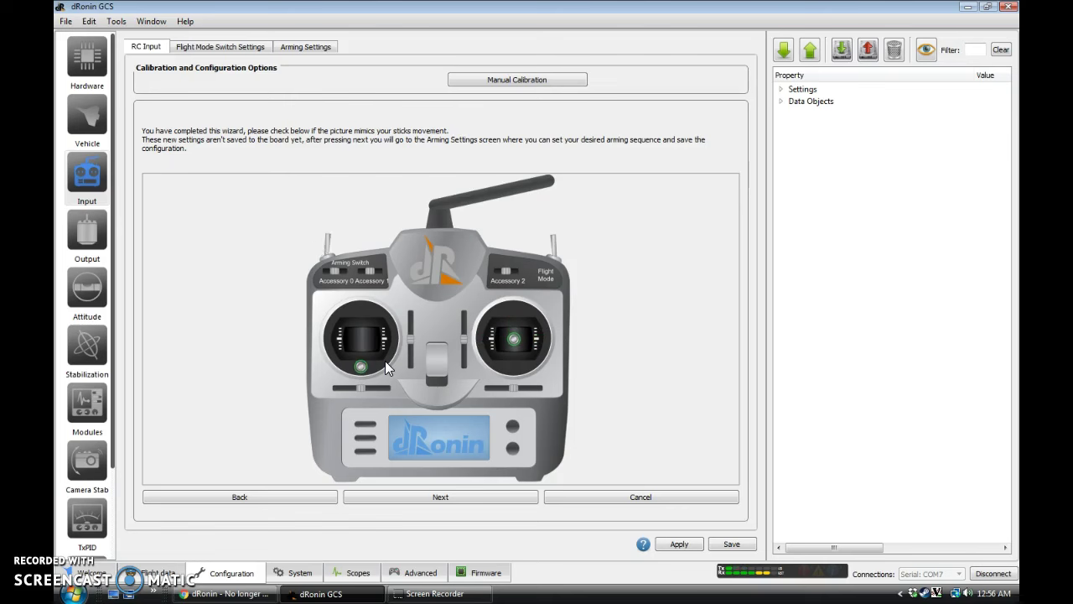
click(403, 495)
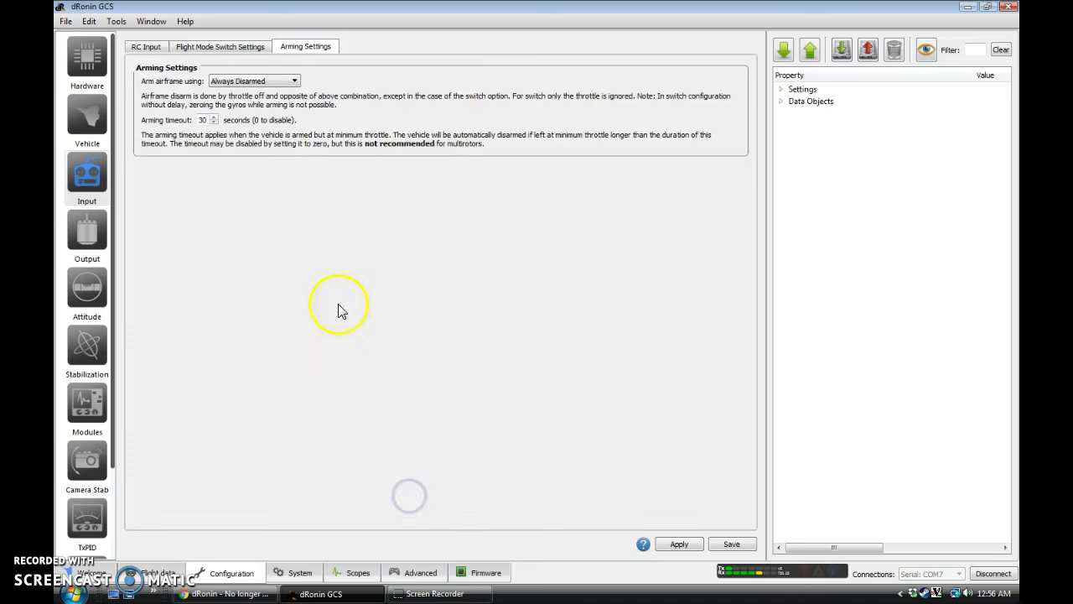
Set arming to Yaw Right+Throttle with a 10-second arming timeout, and apply and save the arming settings
click(244, 80)
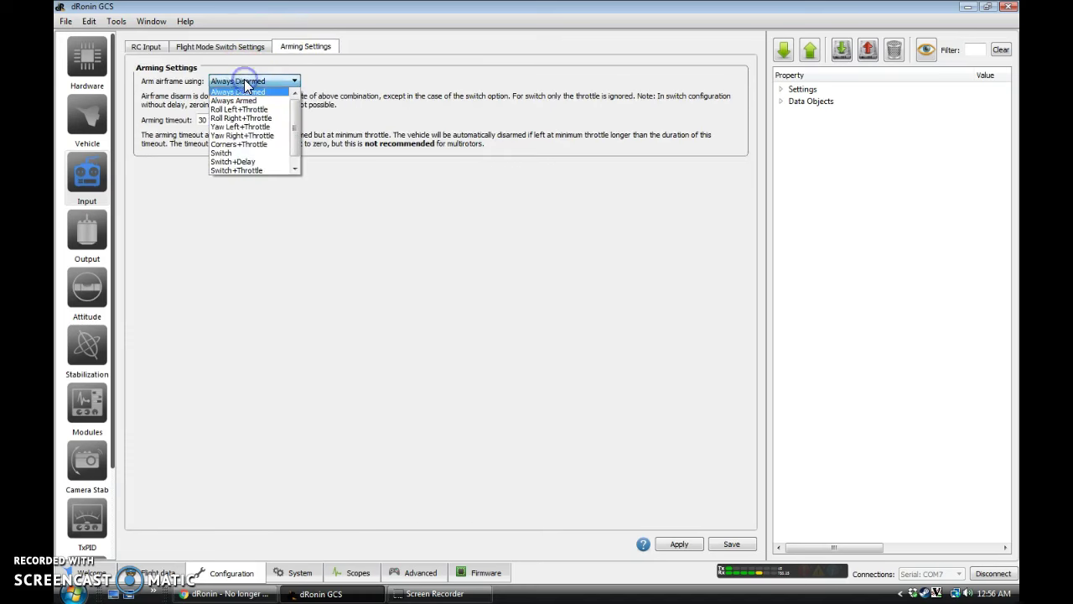
click(263, 137)
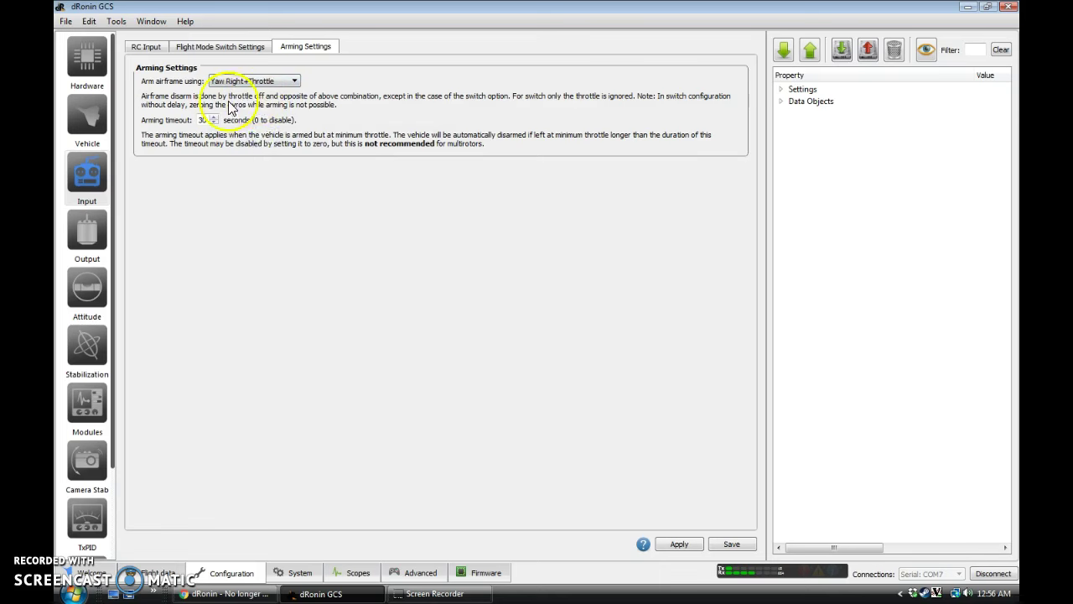
click(205, 119)
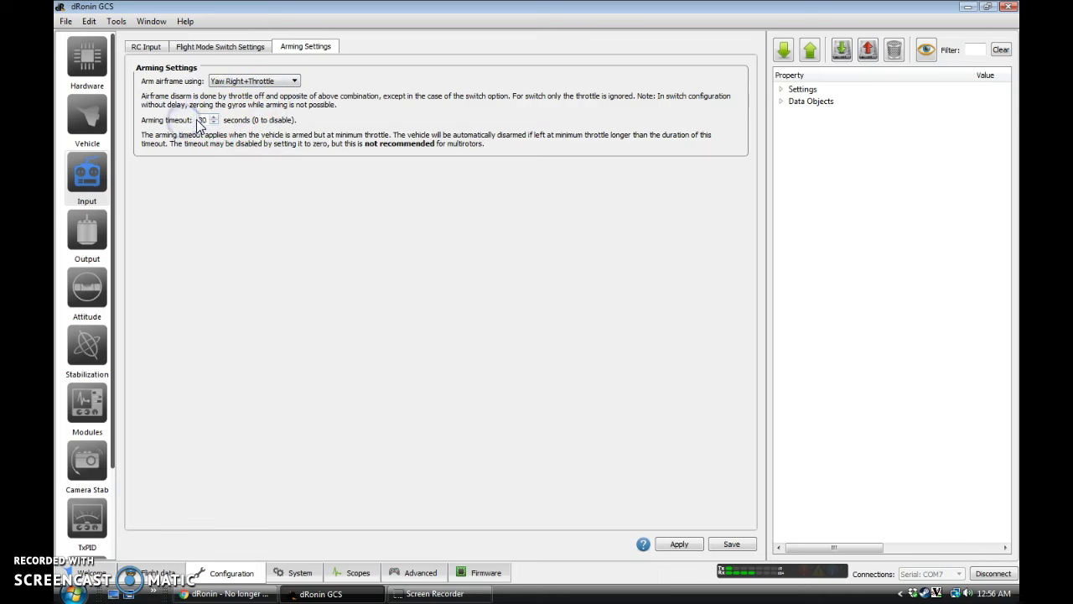
double_click(202, 119)
click(266, 142)
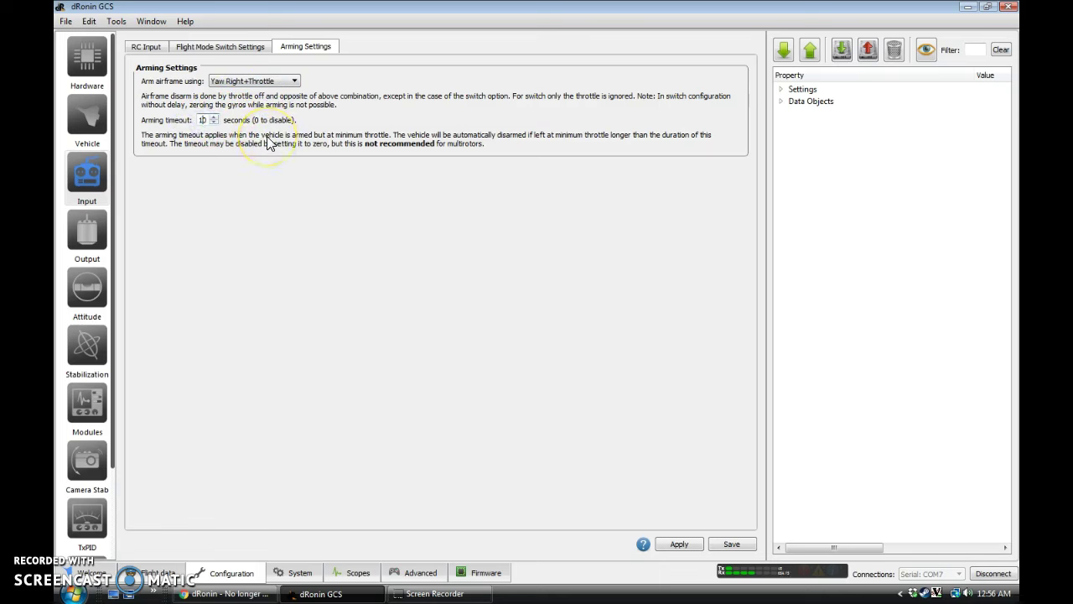
click(680, 543)
click(726, 544)
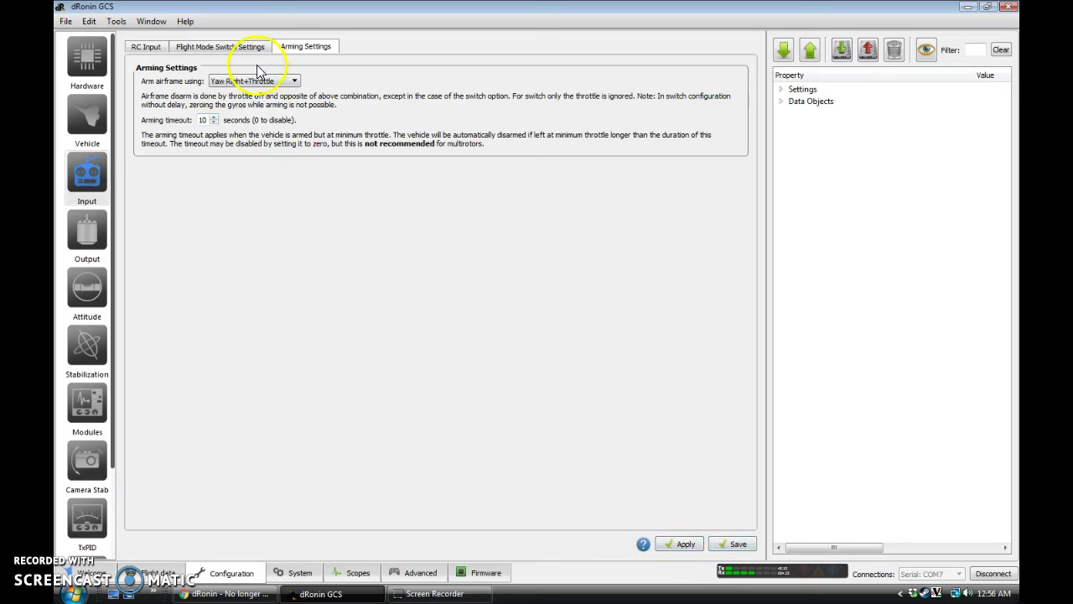
Assign flight mode switch positions 1 to 3 to Acro, Horizon and Autotune, and apply and save
click(222, 51)
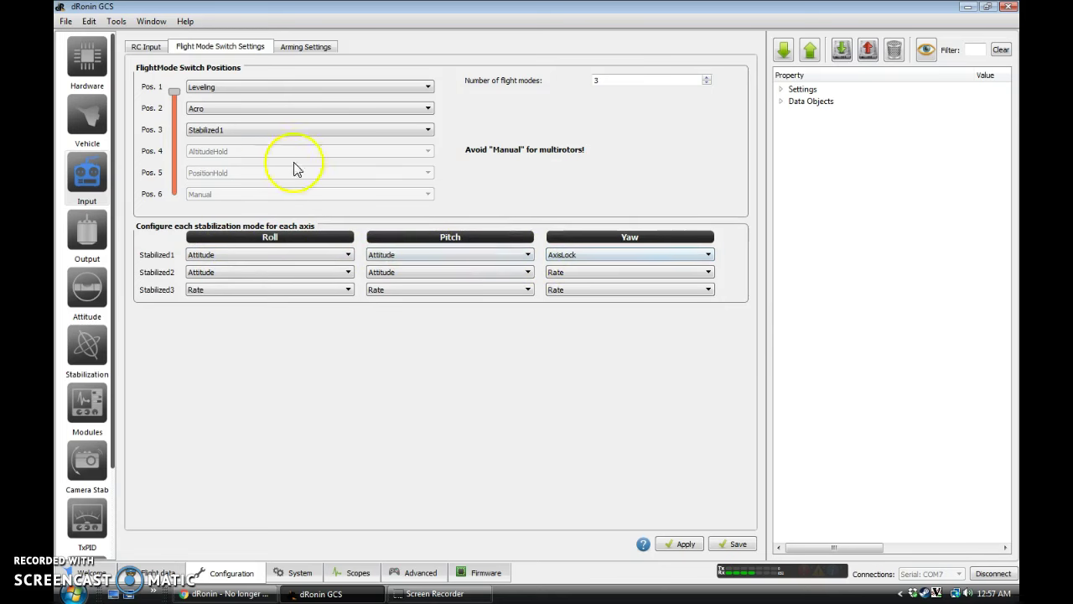
click(218, 94)
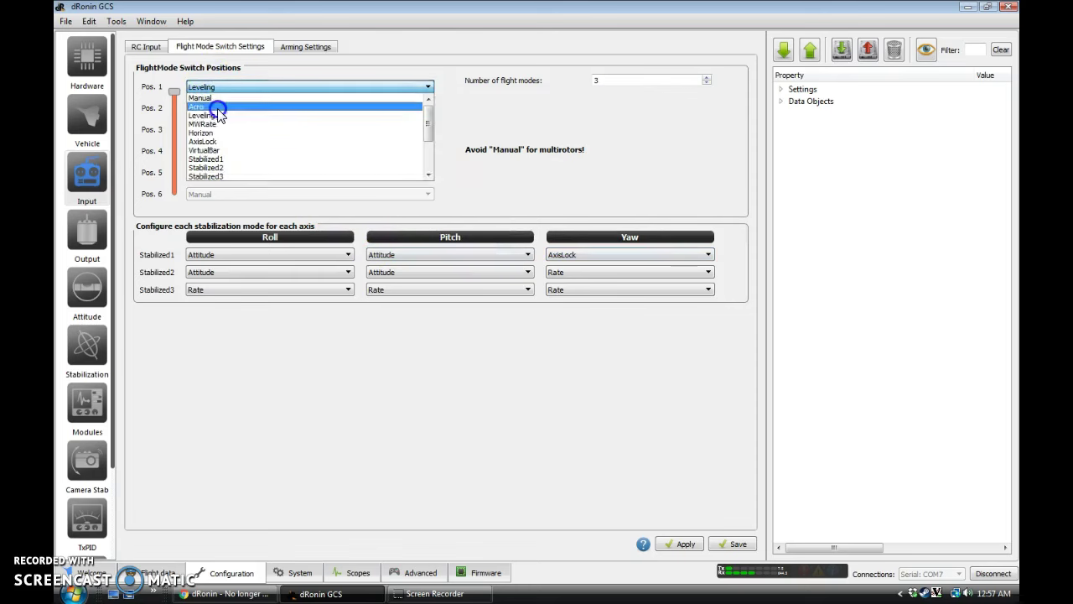
click(210, 107)
click(207, 108)
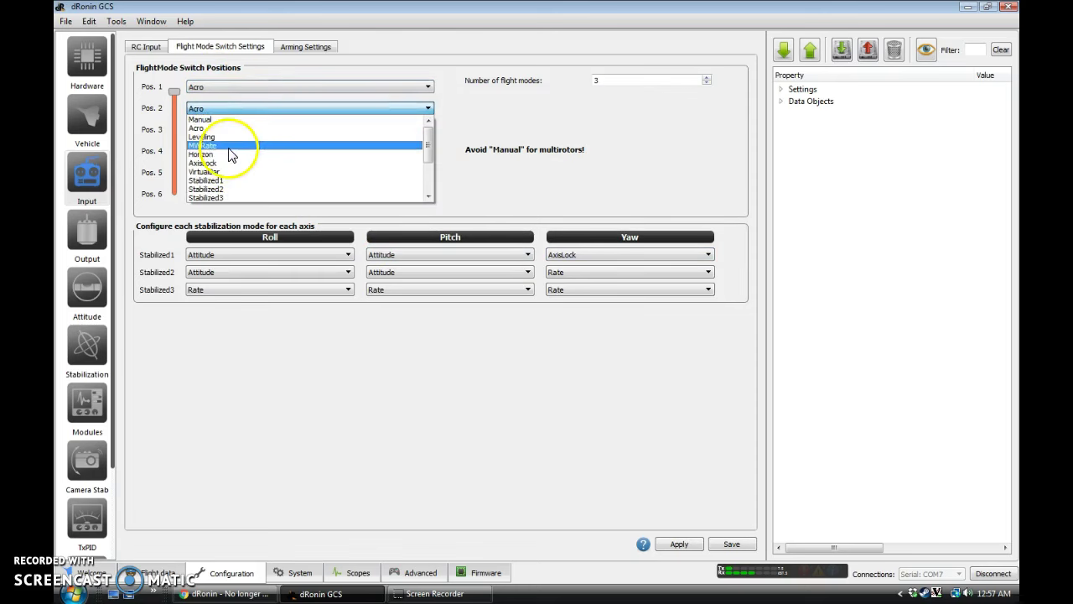
click(227, 154)
click(225, 131)
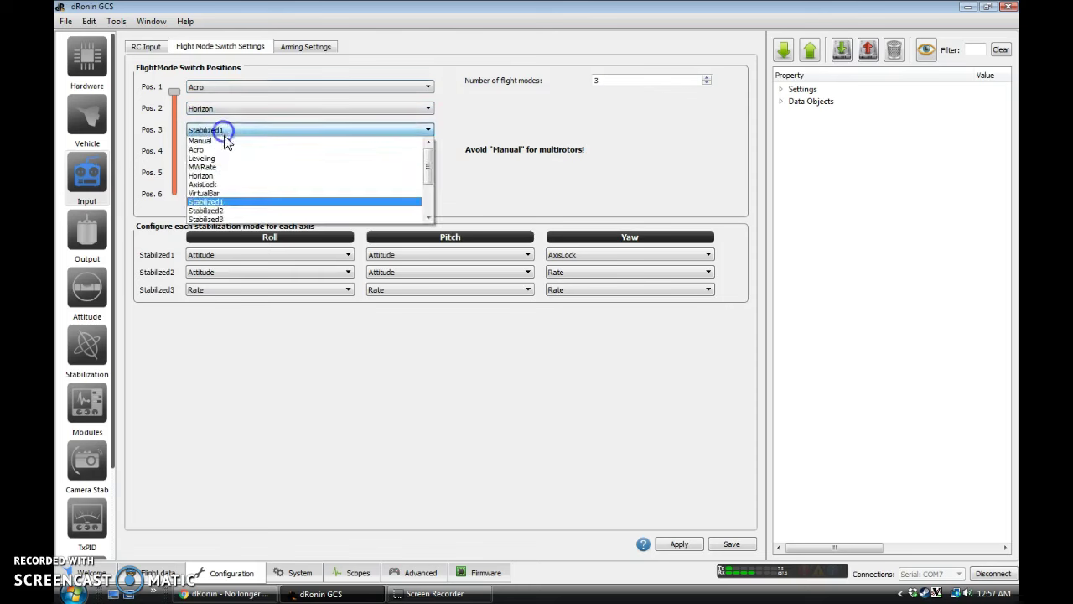
scroll(225, 189, down, 3)
click(223, 177)
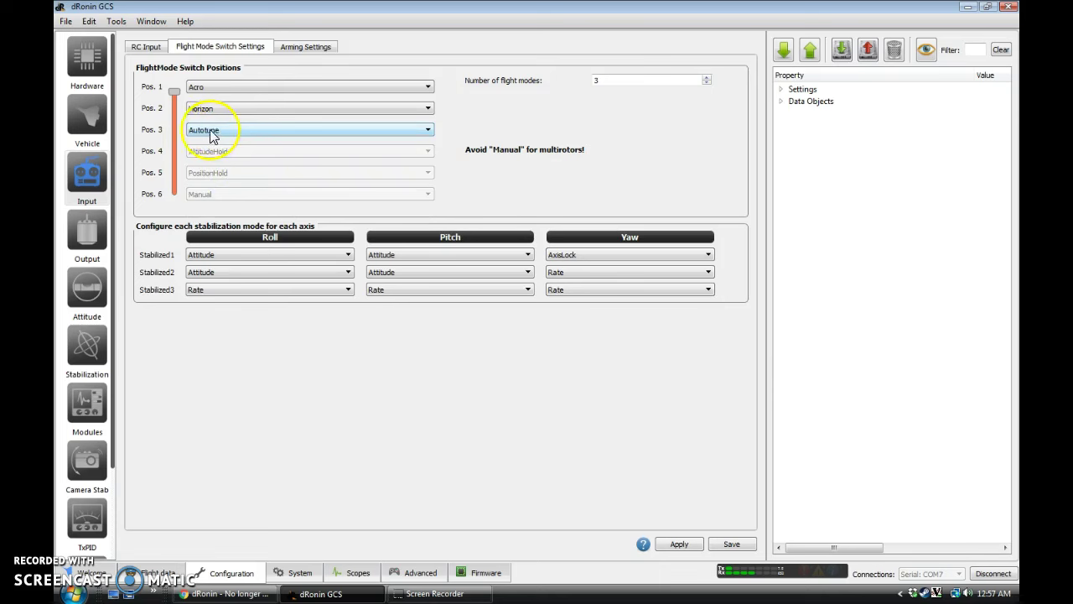
click(680, 543)
click(727, 543)
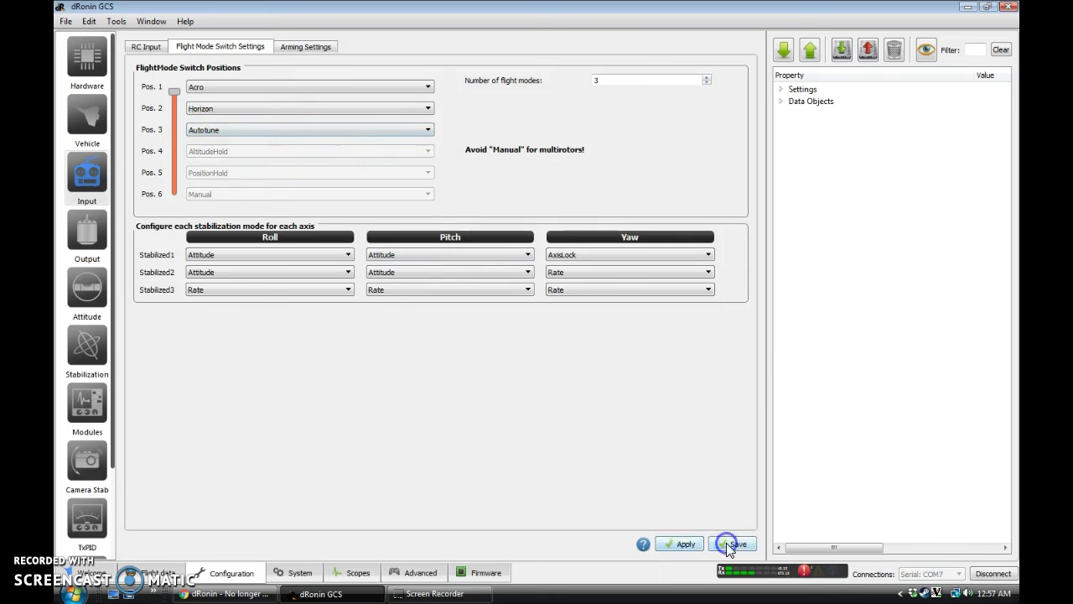
Enable the Autotune module, and apply and save the change
click(114, 473)
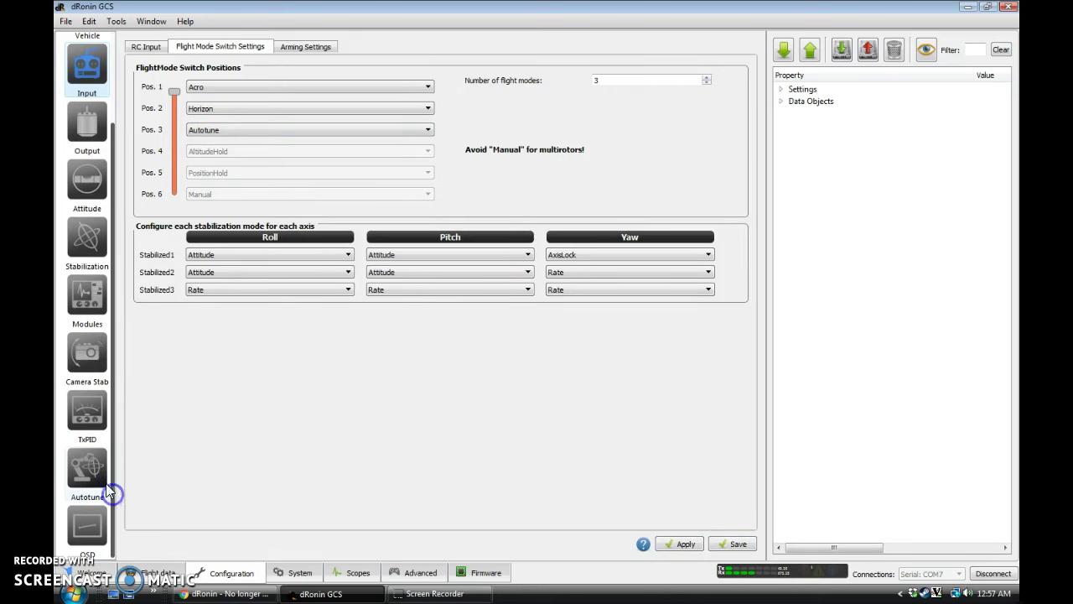
click(105, 482)
click(174, 499)
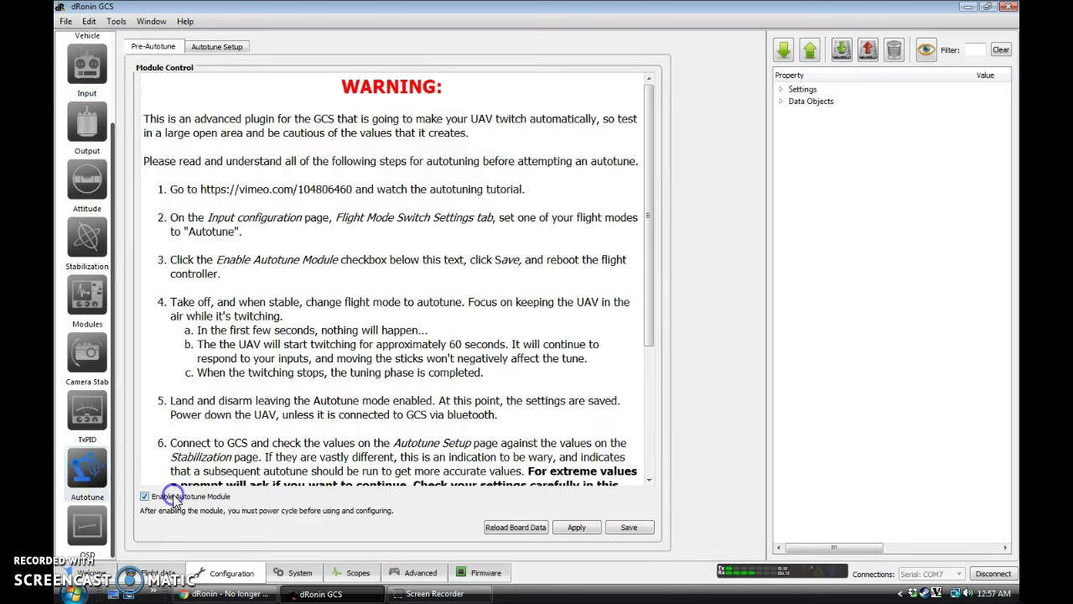
click(577, 528)
click(632, 527)
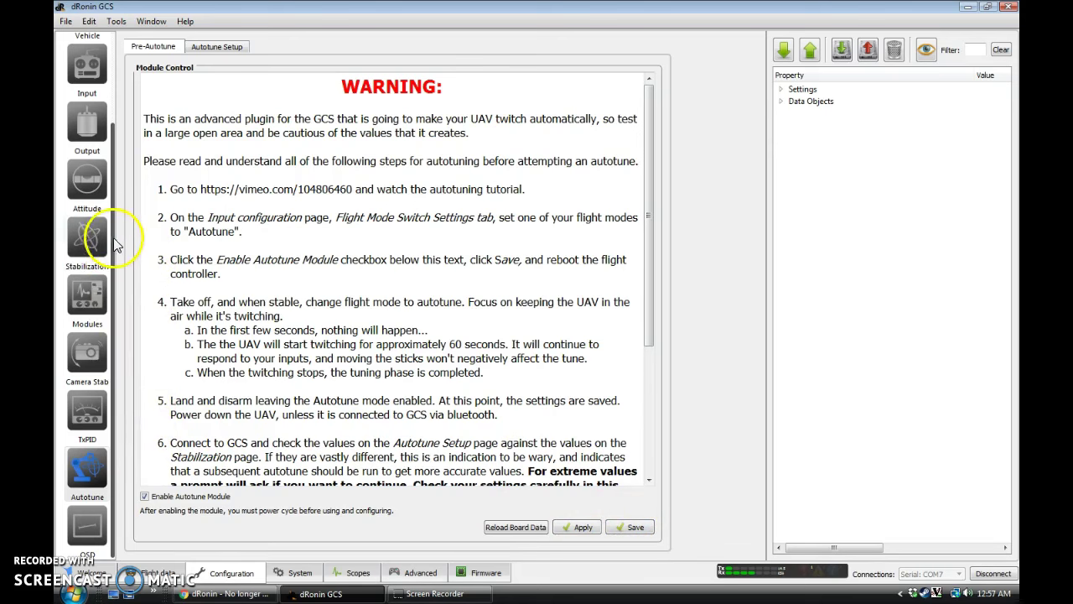
Review the output settings and check the system alarms in the flight data view
scroll(117, 209, up, 3)
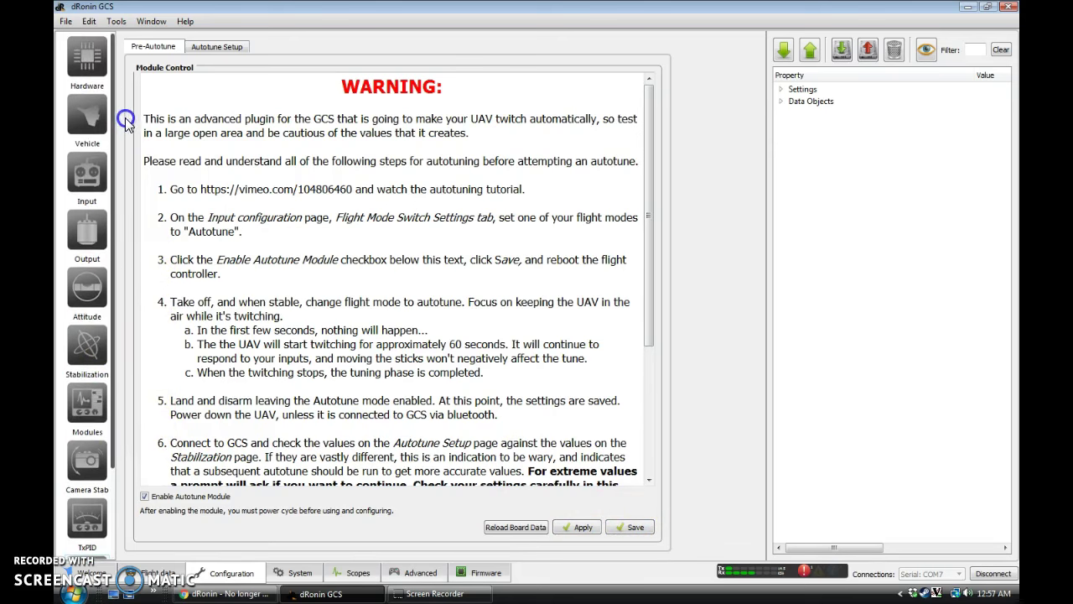
click(86, 233)
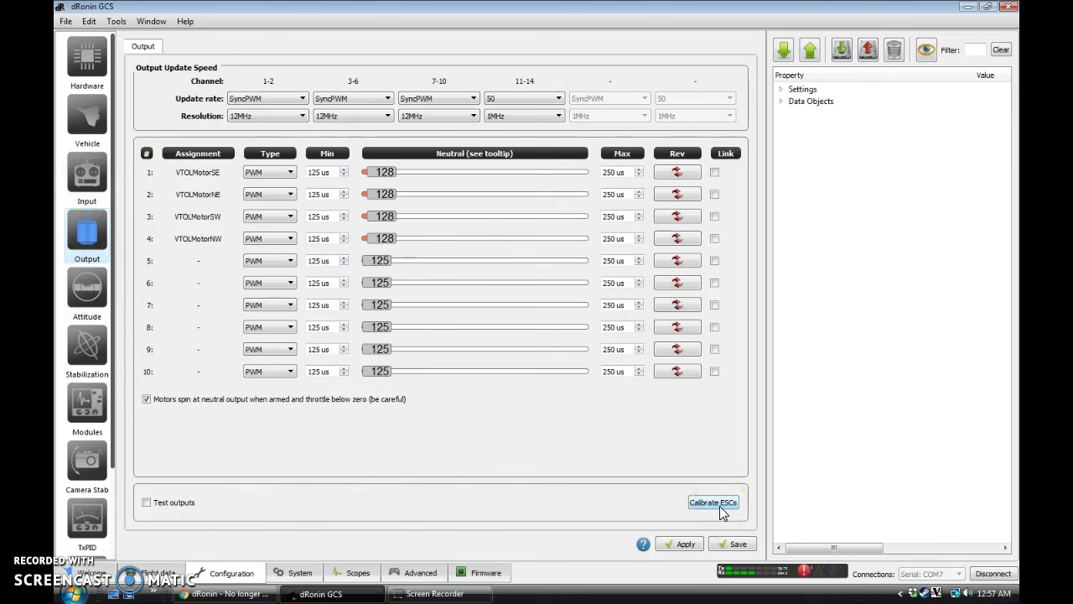
click(151, 574)
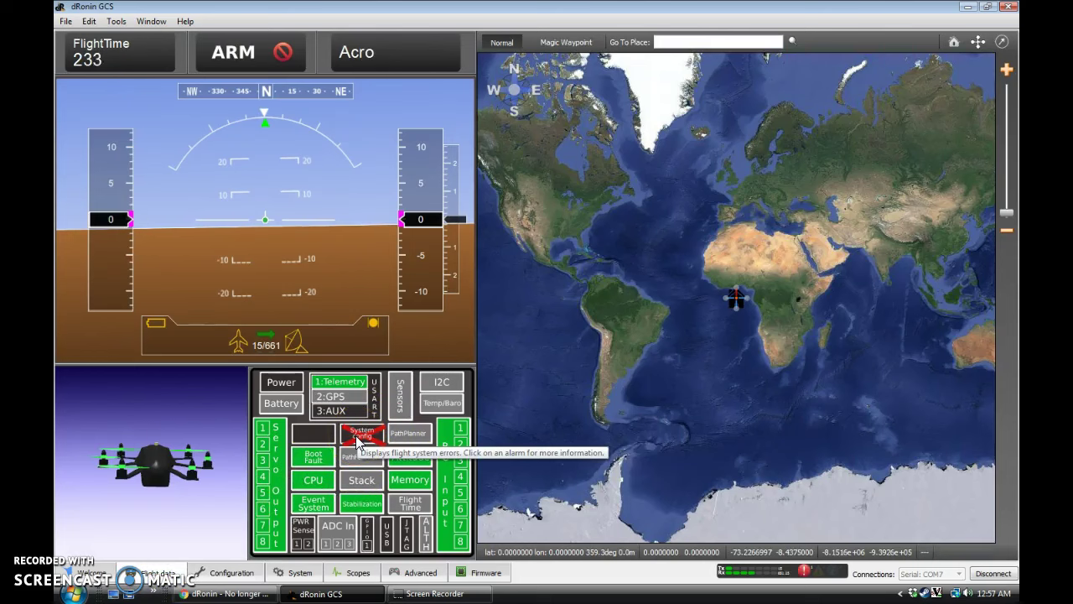
Disconnect the flight controller and reconnect it on serial port COM7
click(997, 578)
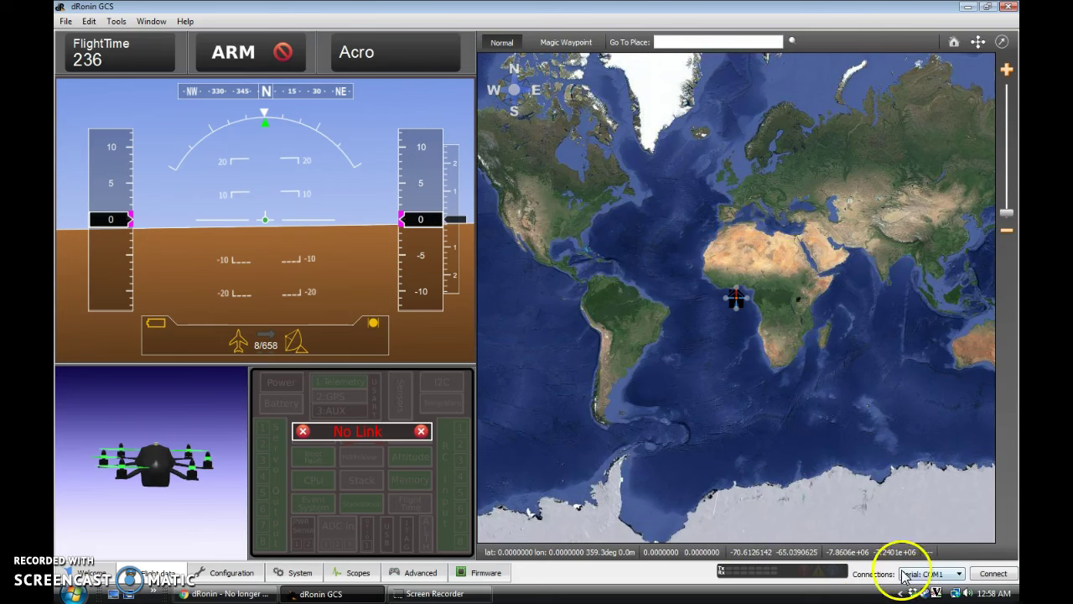
click(958, 576)
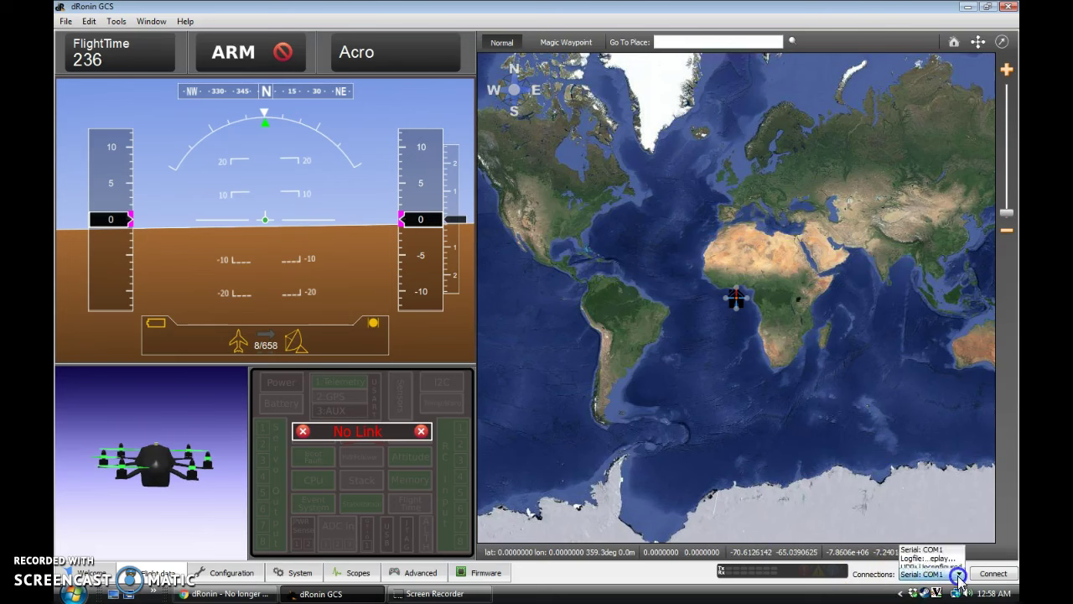
click(955, 565)
click(991, 574)
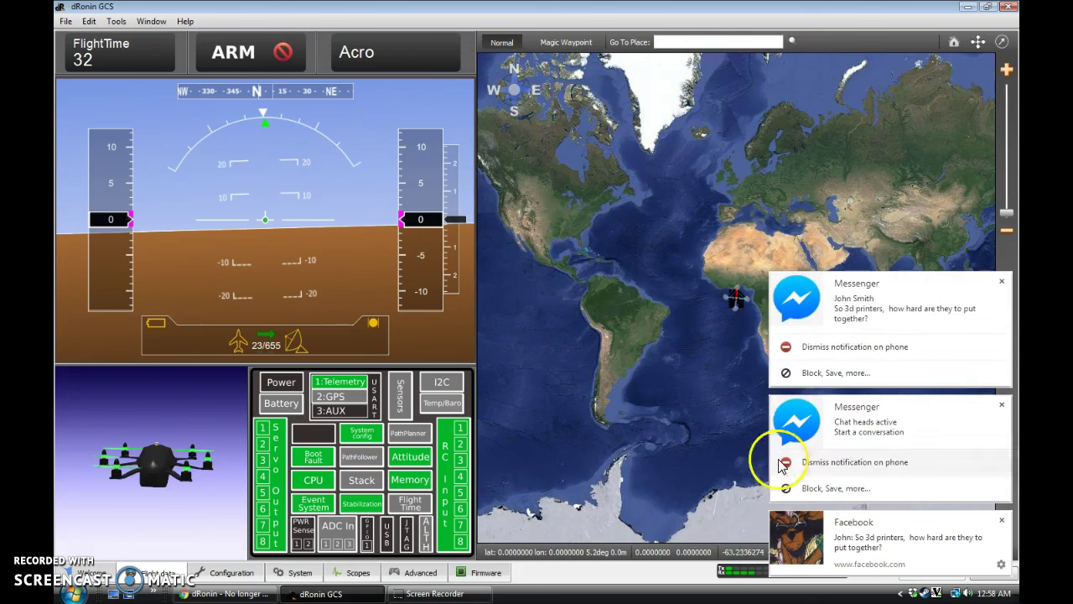
Dismiss the two Messenger notifications and the Facebook notification covering the map
click(1001, 281)
click(1000, 404)
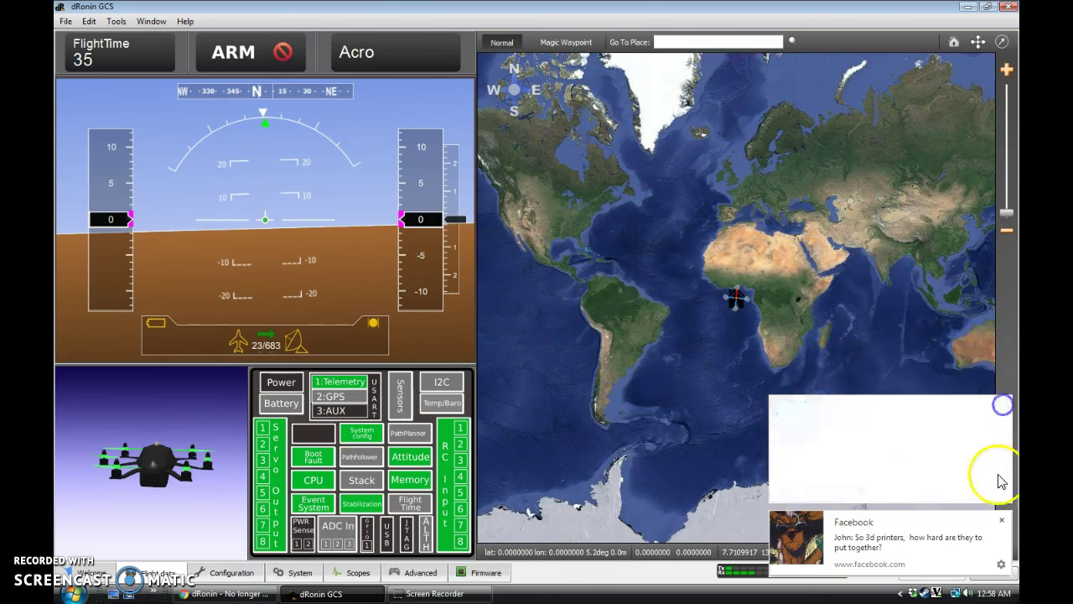
click(1001, 520)
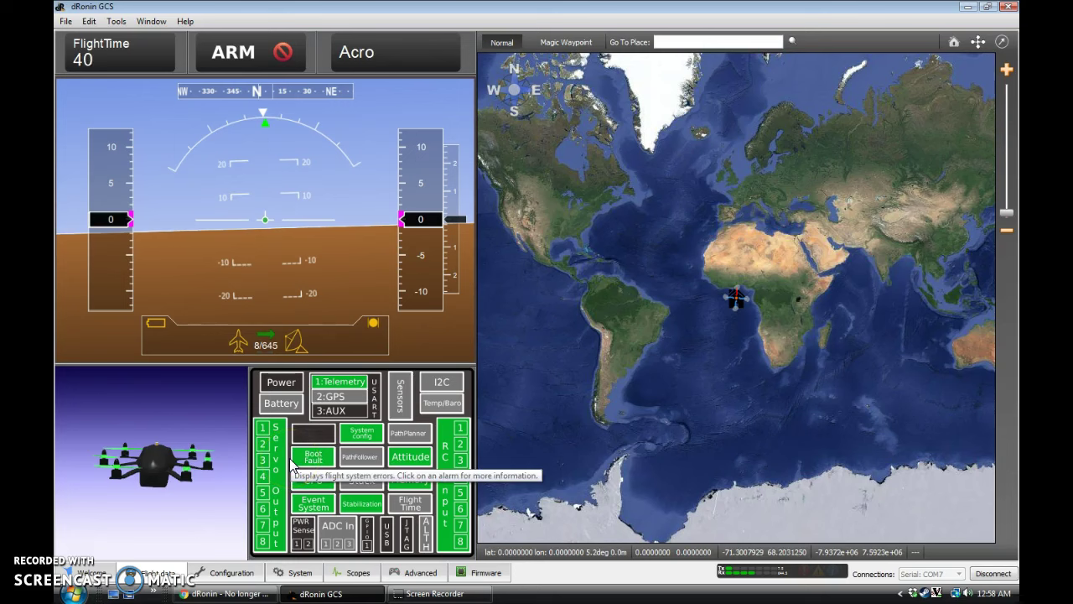
Check the flight system alarms and the hardware settings, and return to the welcome screen
click(280, 434)
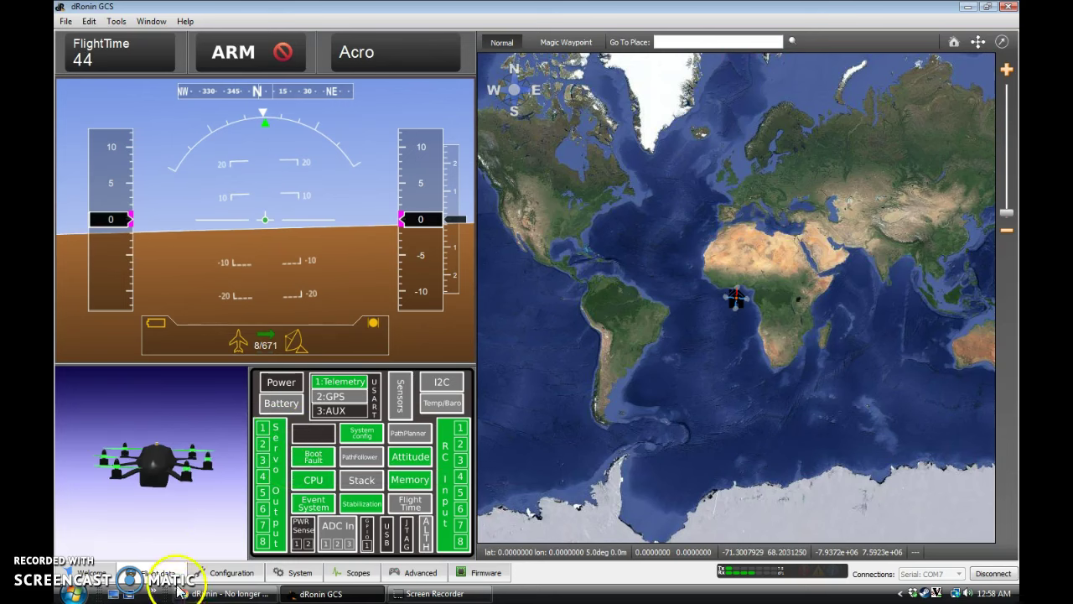
click(206, 573)
click(105, 145)
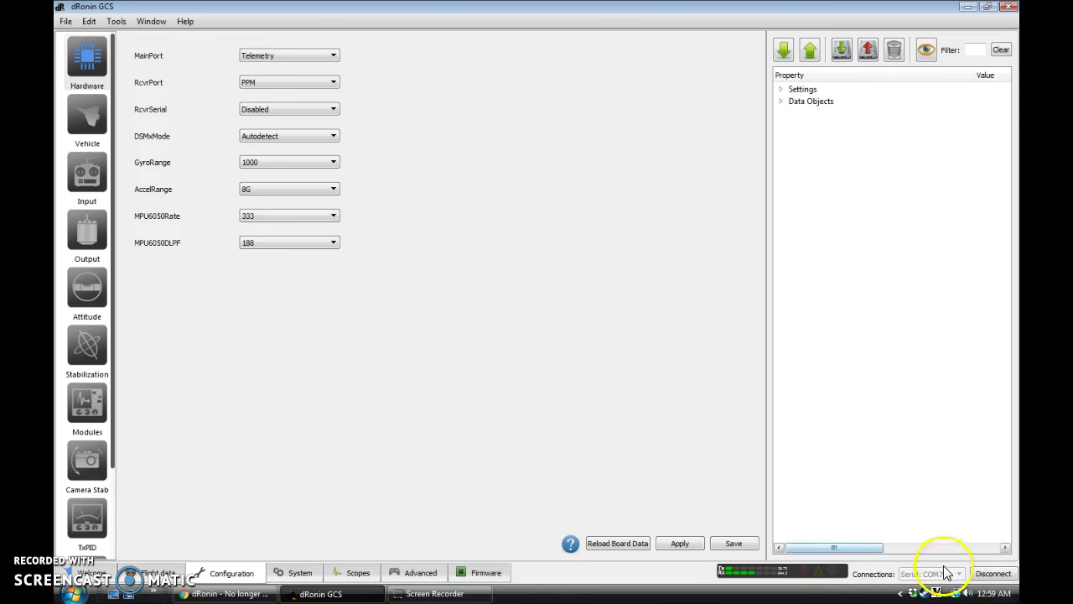
click(102, 571)
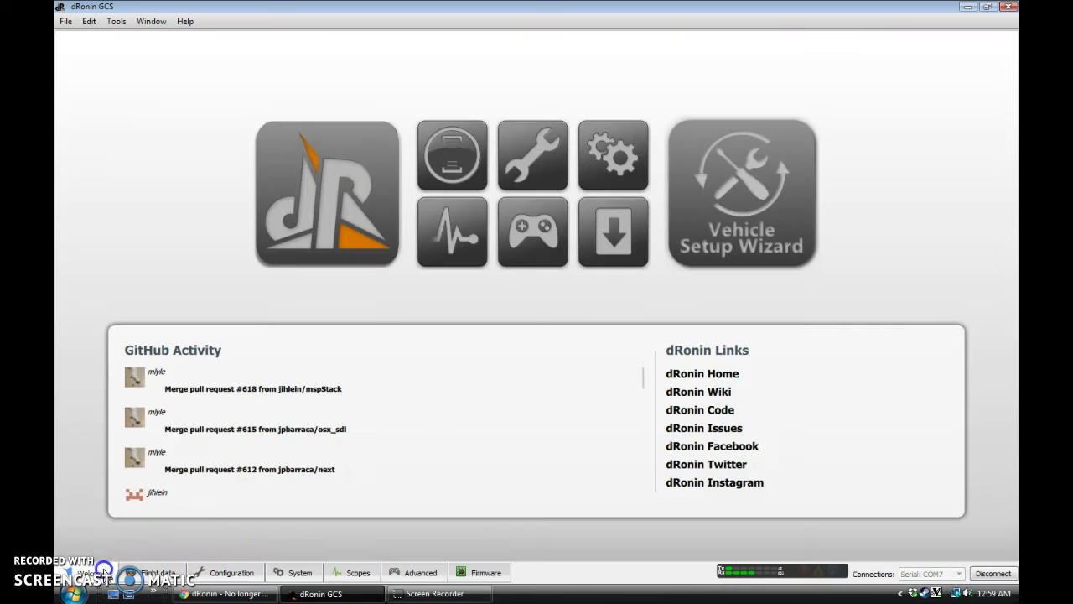